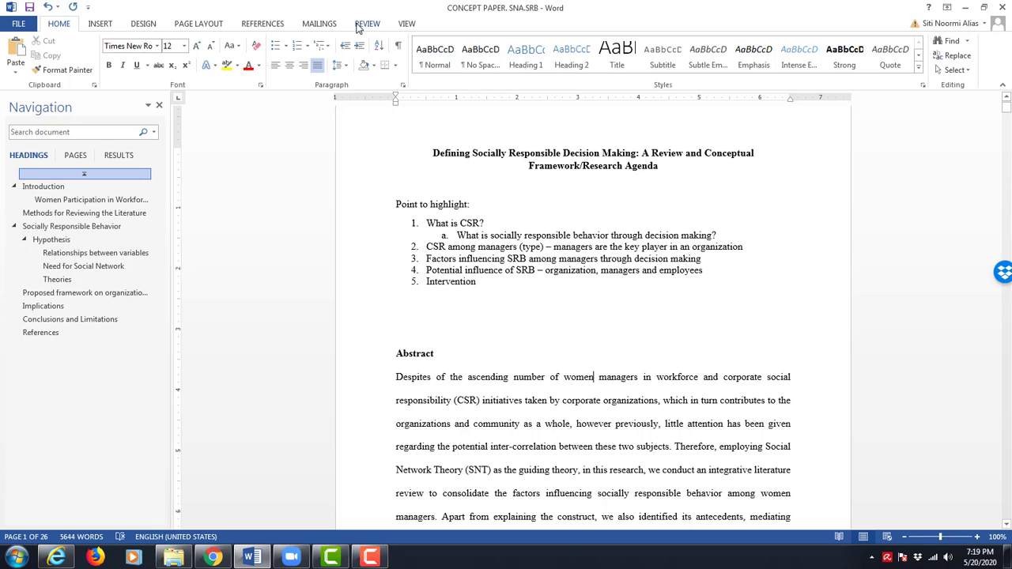
Turn on change tracking and replace "corporate organizations" with "business corporate" in the Abstract's first sentence
click(367, 24)
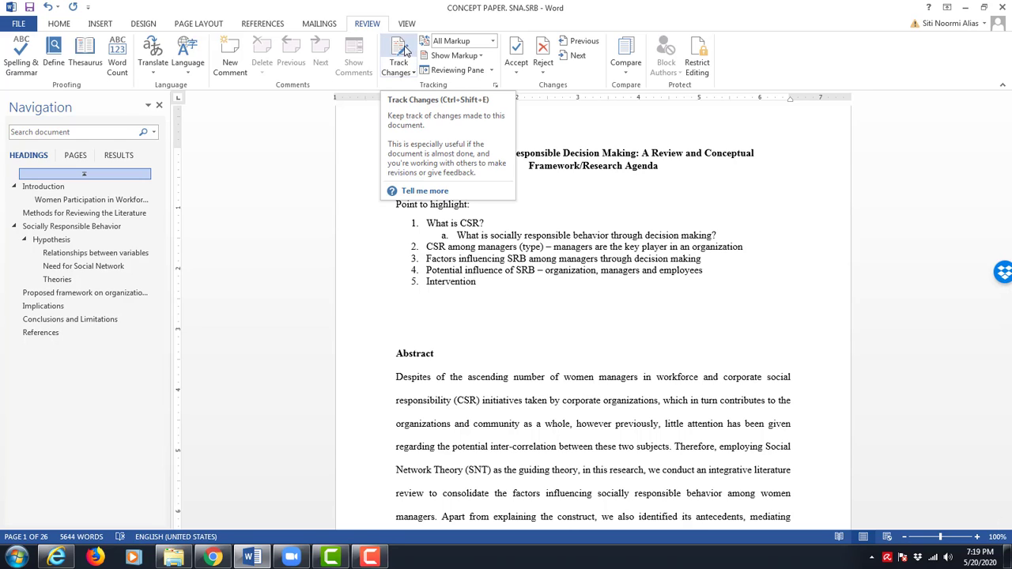
click(403, 50)
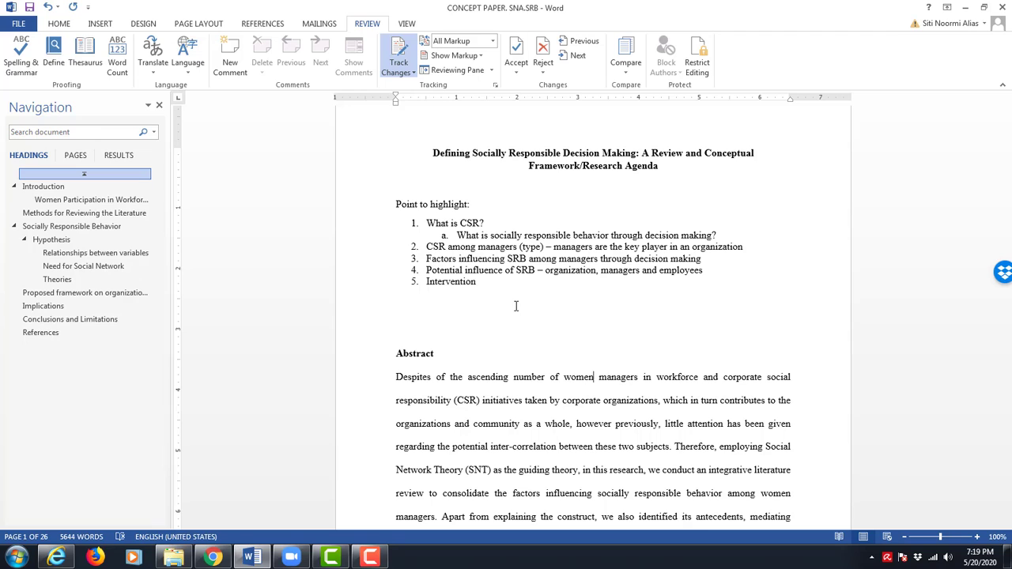
scroll(516, 306, down, 2)
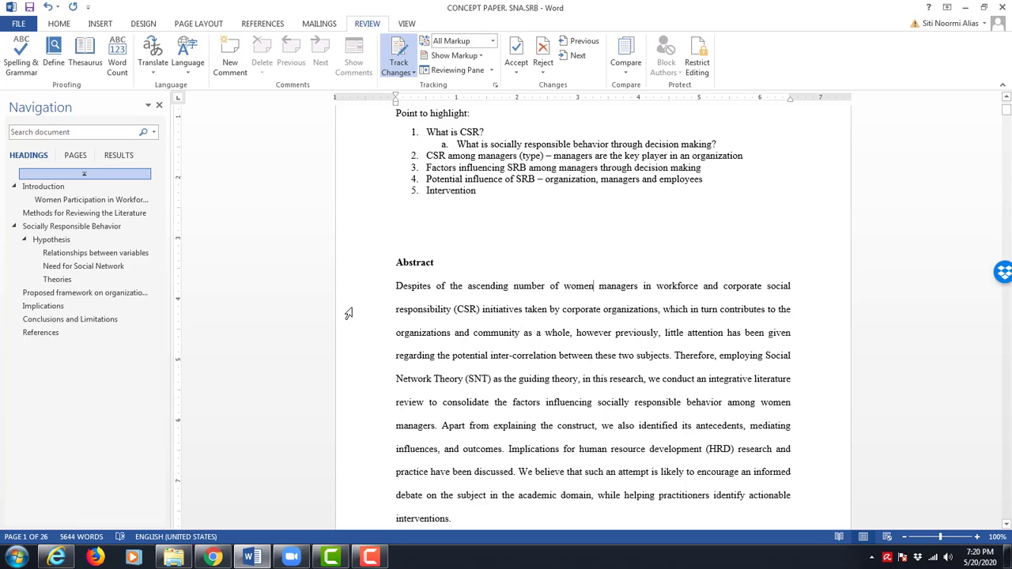
click(397, 286)
drag(563, 309, 640, 309)
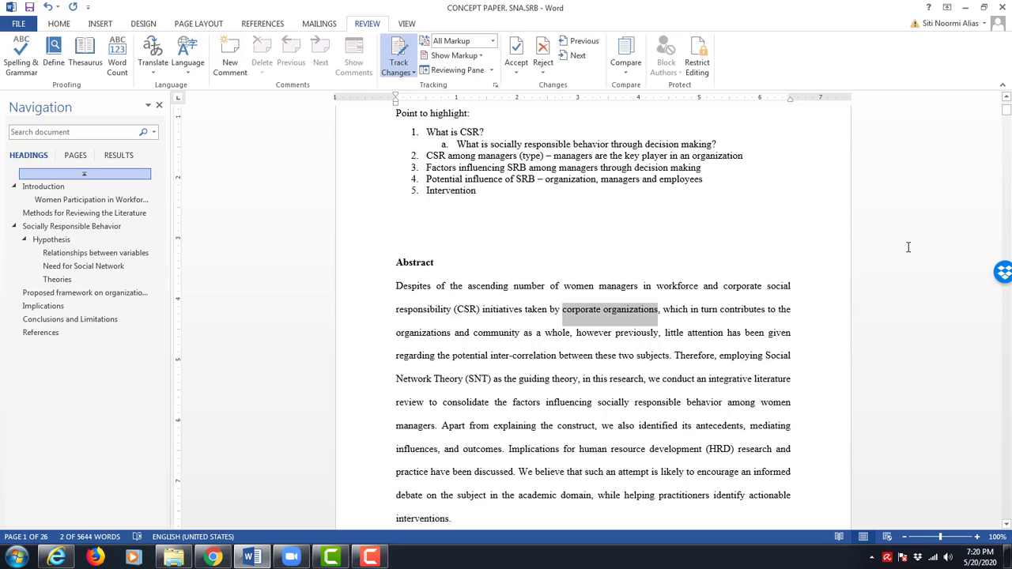
text(business)
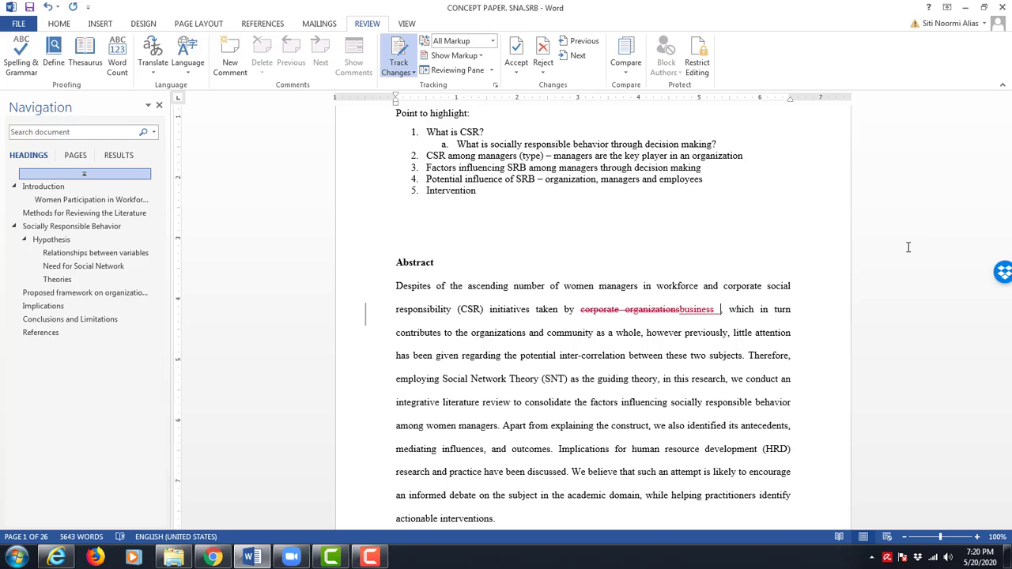
text( corporate)
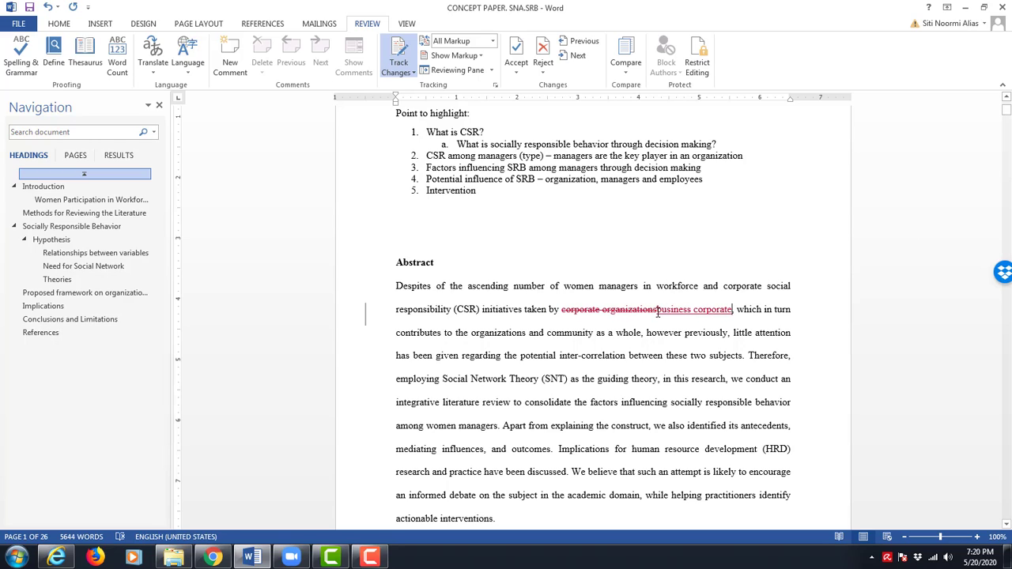
Examine the tracked deletion and insertion in the Abstract's first sentence
drag(657, 312, 724, 308)
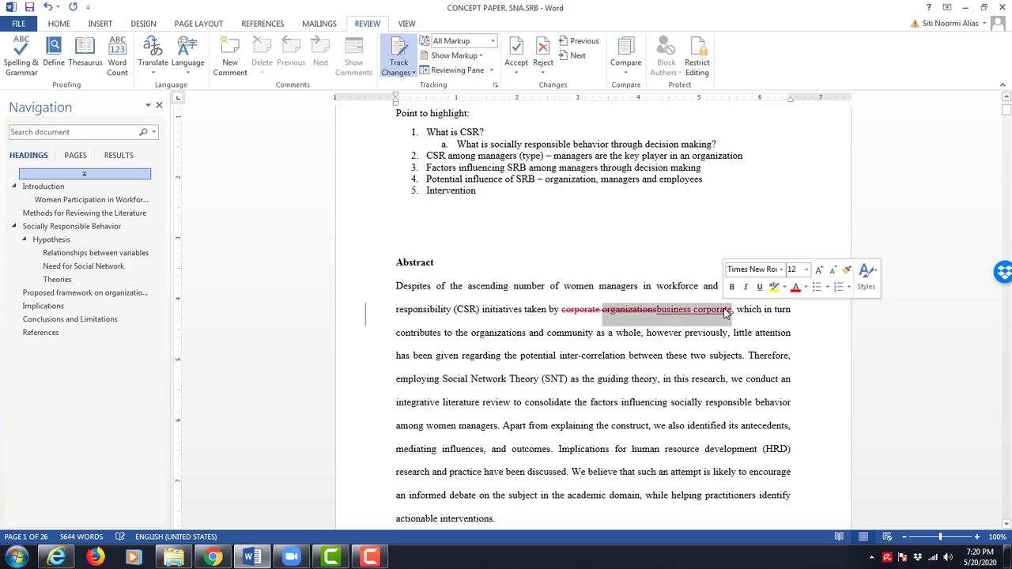
click(565, 313)
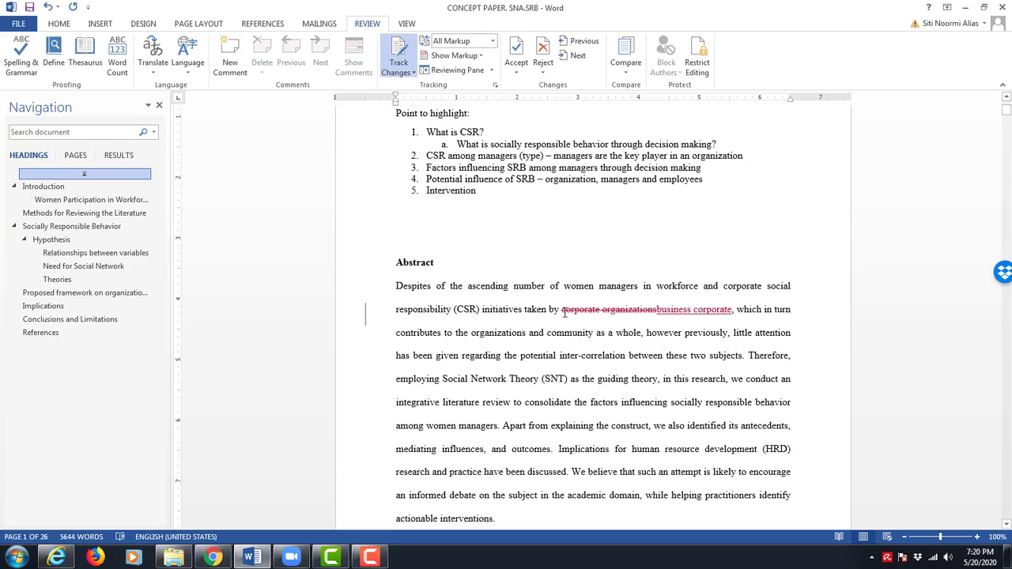
drag(564, 313, 650, 301)
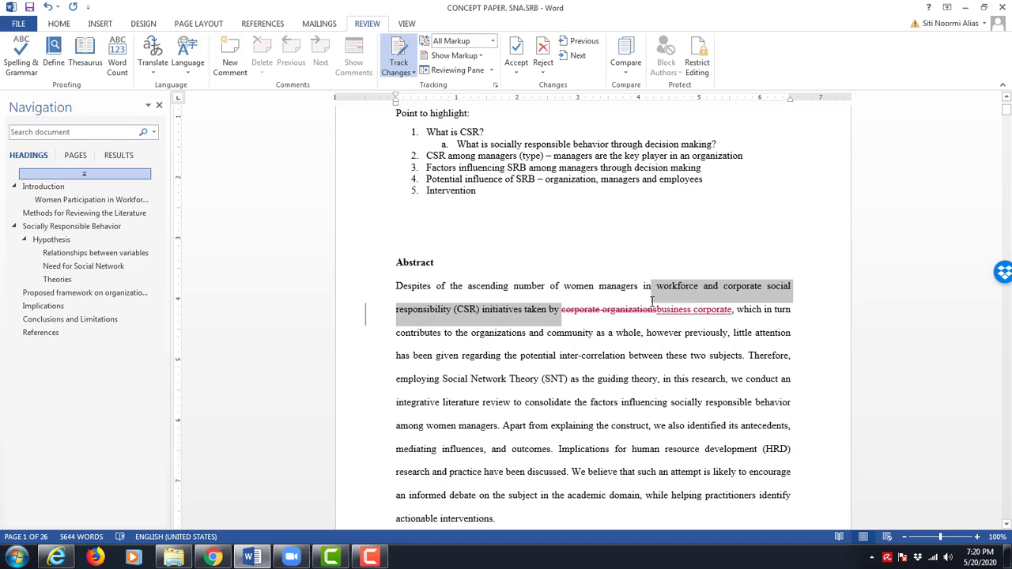
drag(653, 301, 649, 308)
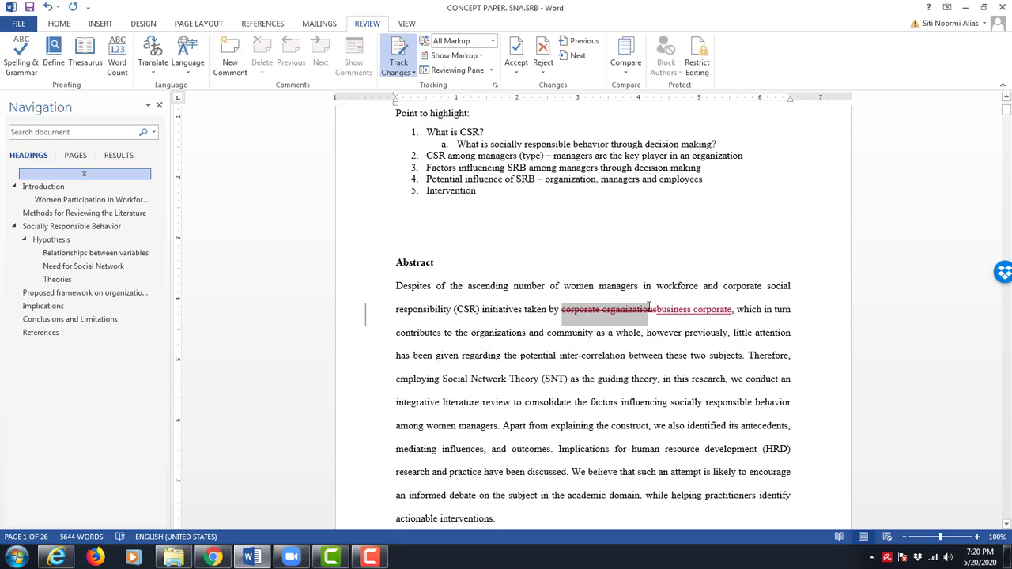
click(711, 310)
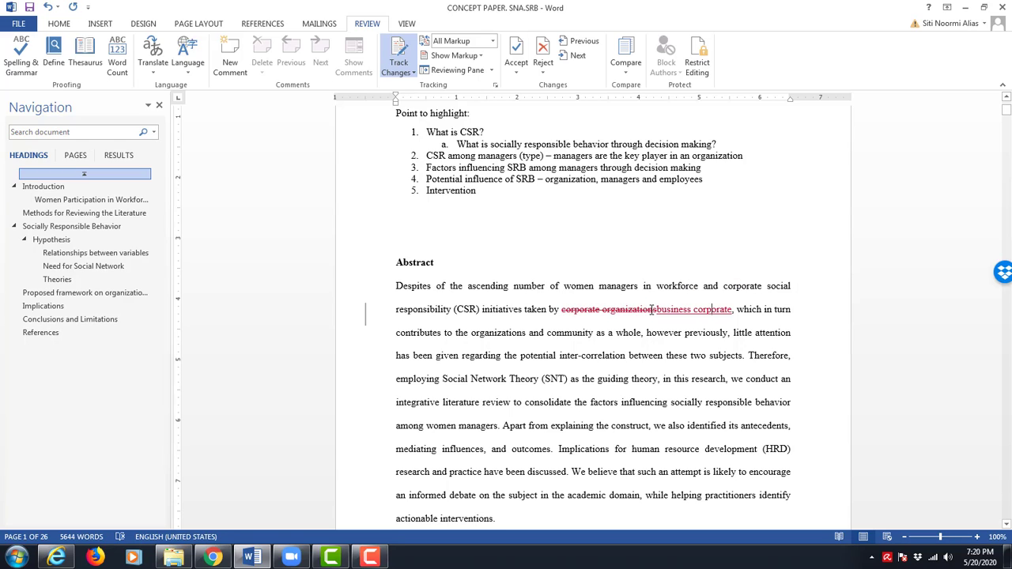
drag(687, 309, 566, 313)
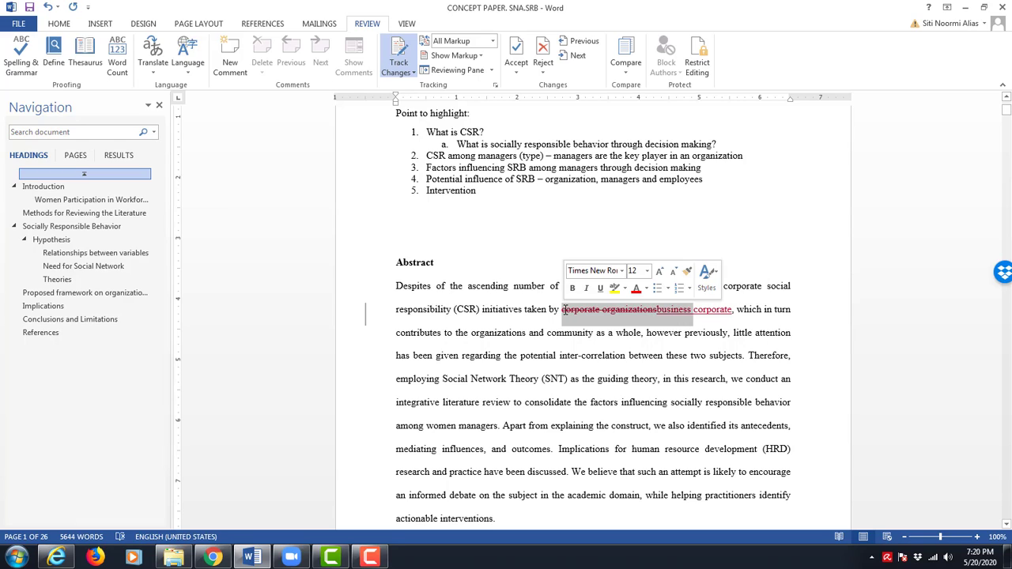
click(566, 314)
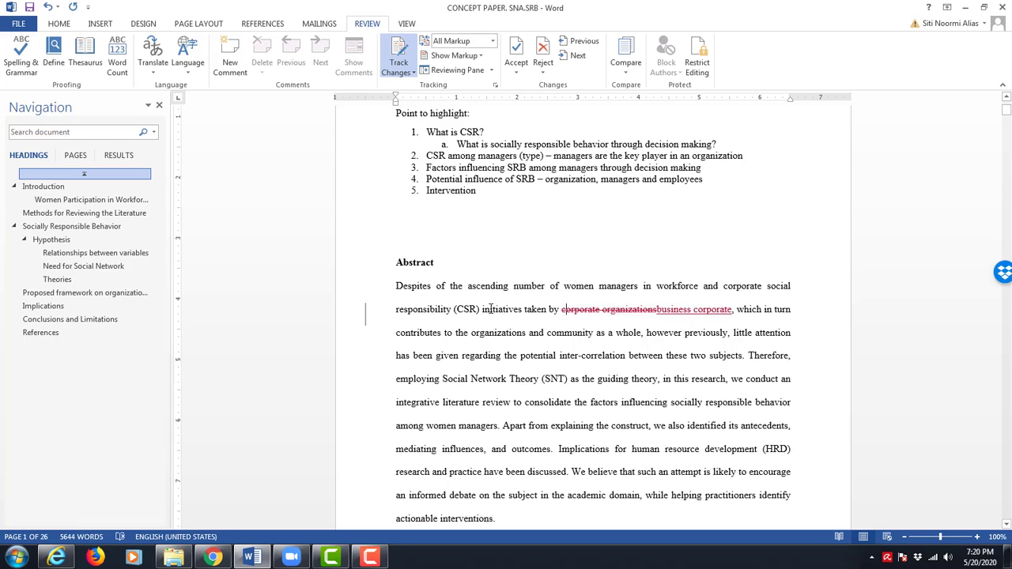
scroll(526, 305, down, 1)
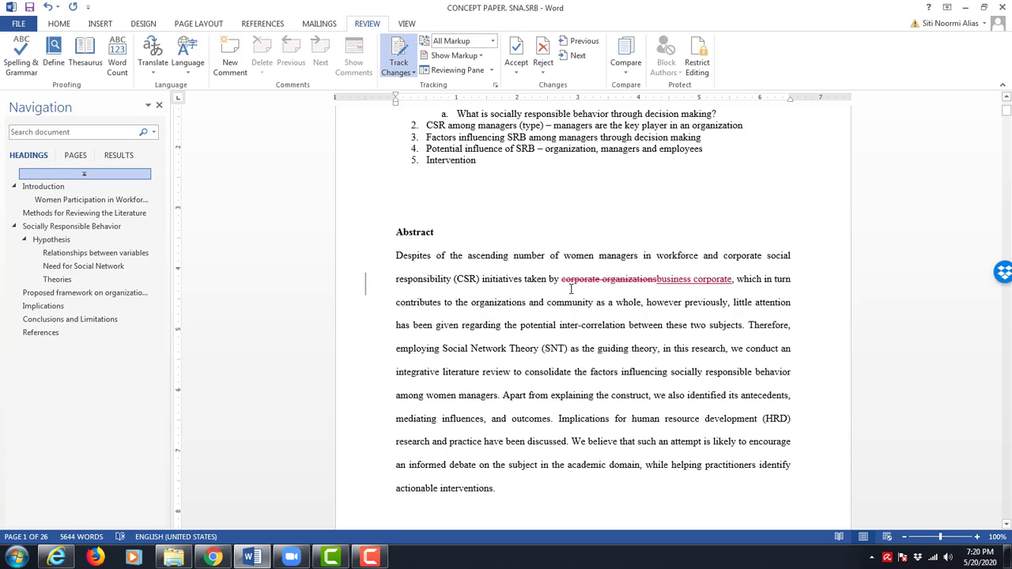
drag(577, 285, 725, 281)
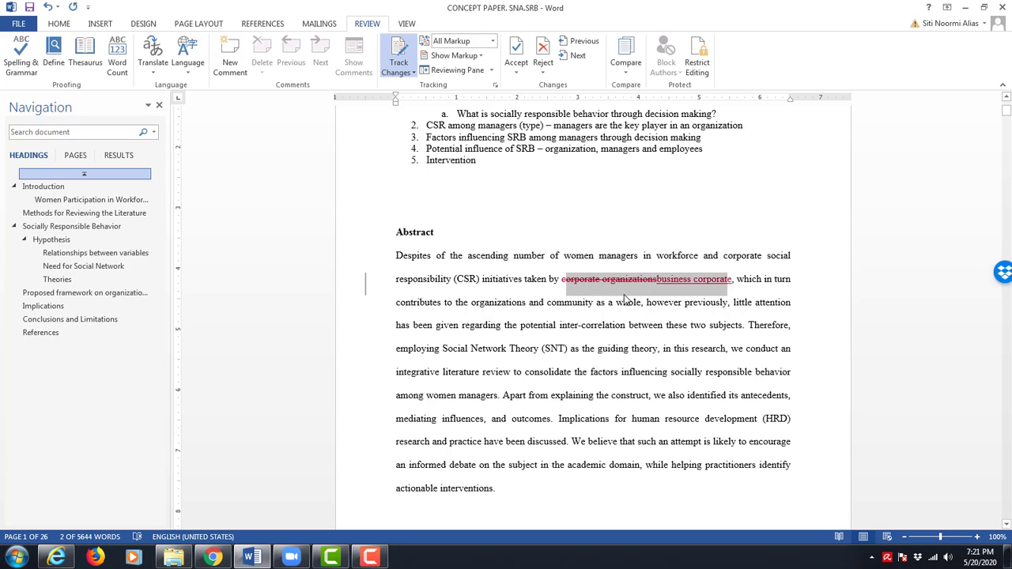
click(670, 291)
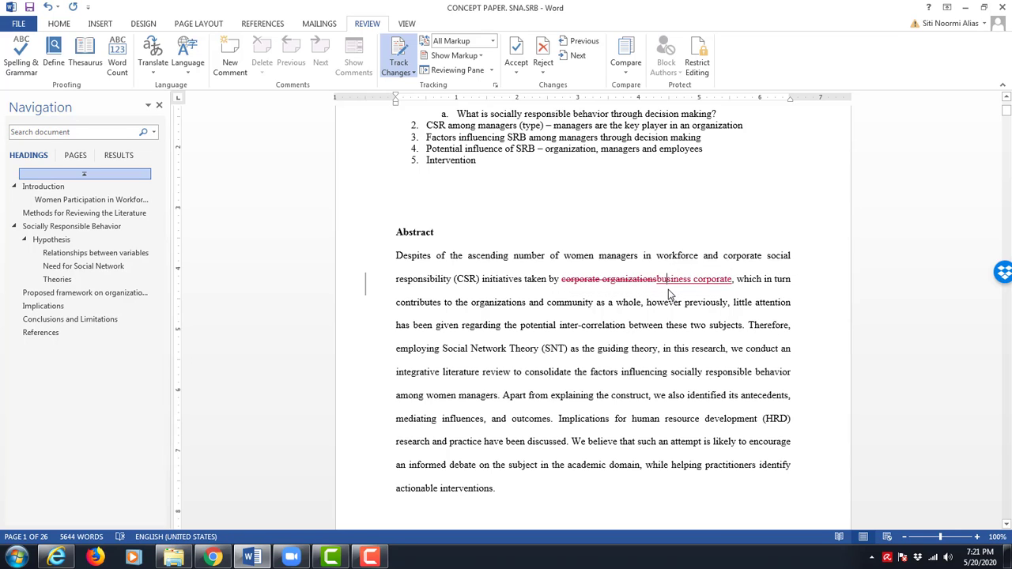
In the Keywords line, delete the extra space before "social" and replace "governance" with "responsibility"
scroll(672, 289, down, 2)
scroll(671, 286, down, 2)
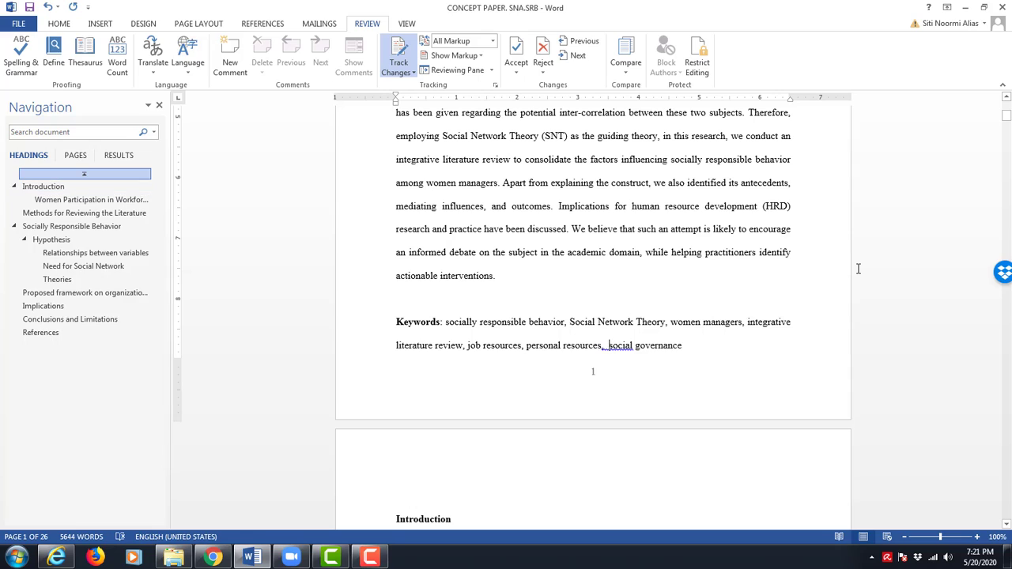
key(BackSpace)
drag(683, 346, 630, 341)
text(re)
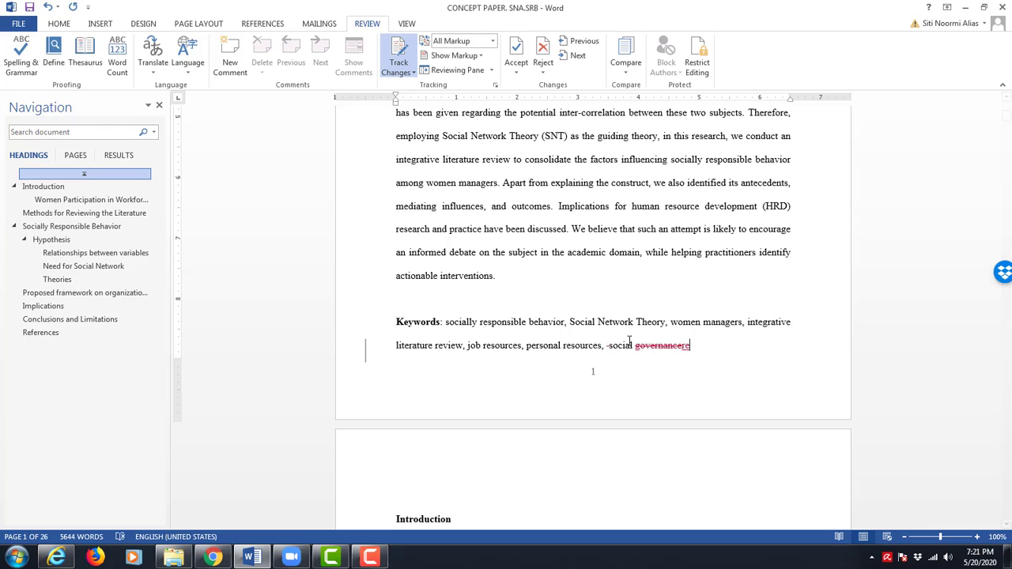
text(sponsibility)
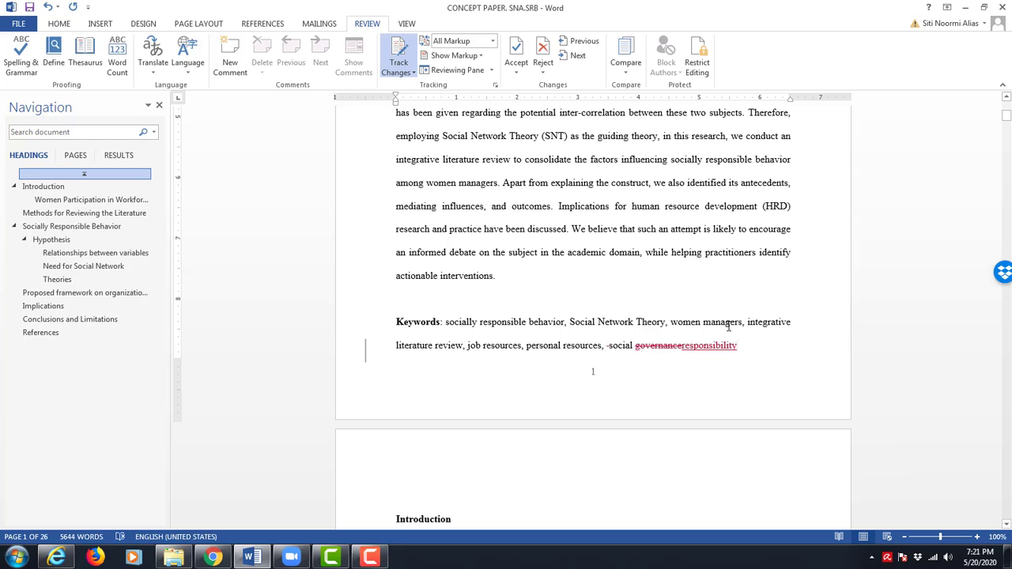
drag(745, 348, 637, 346)
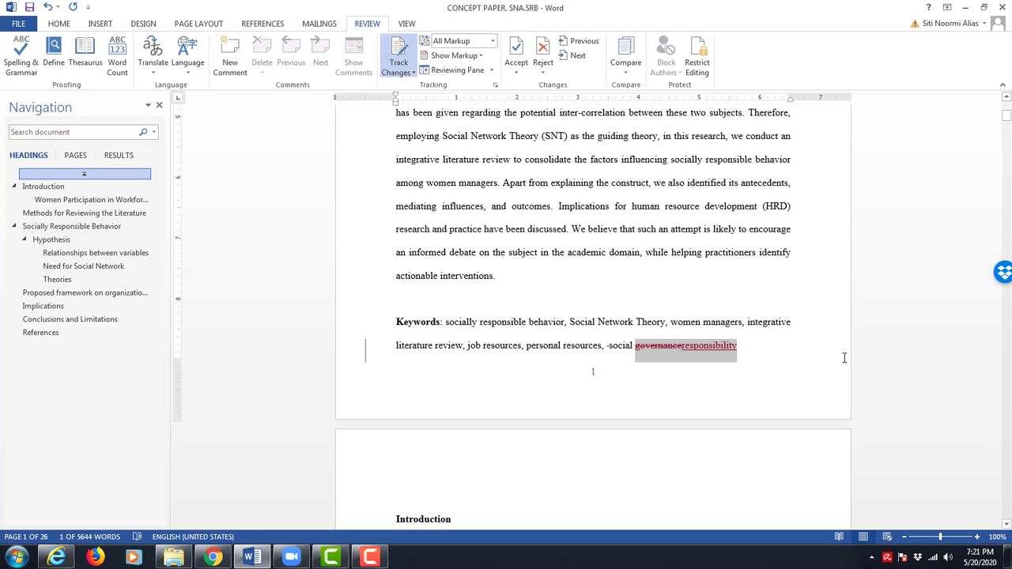
Attach the comment "Please provide details of these three studies" to the highlighted words "three studies" in the Introduction
scroll(776, 352, down, 3)
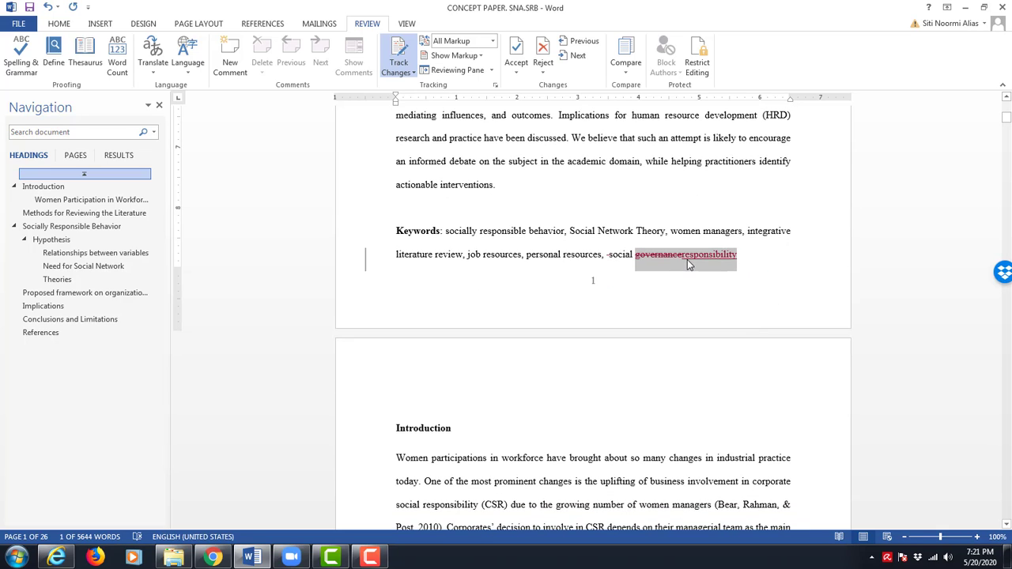
scroll(687, 261, down, 10)
scroll(721, 264, down, 7)
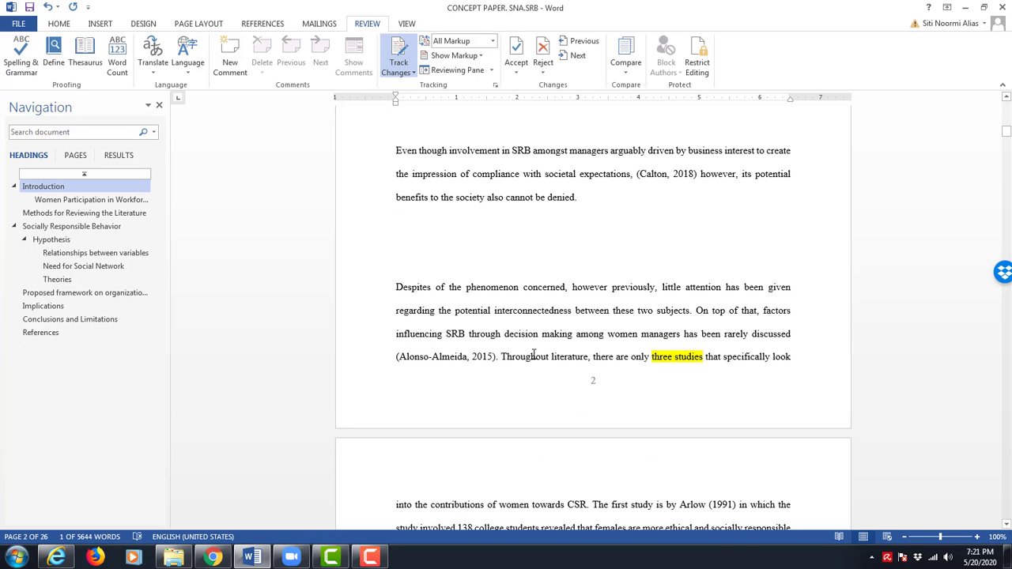
drag(503, 358, 585, 495)
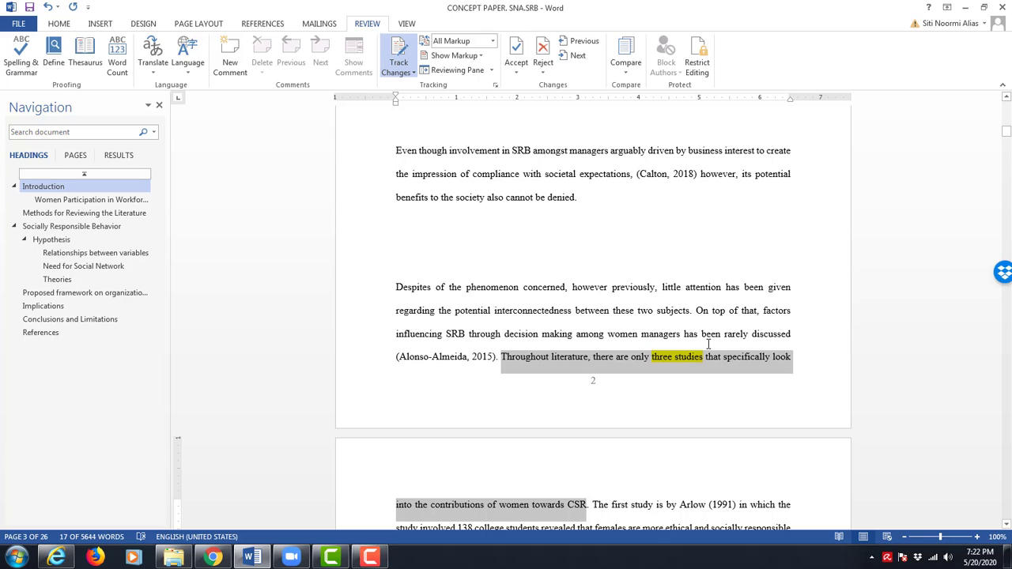
click(698, 359)
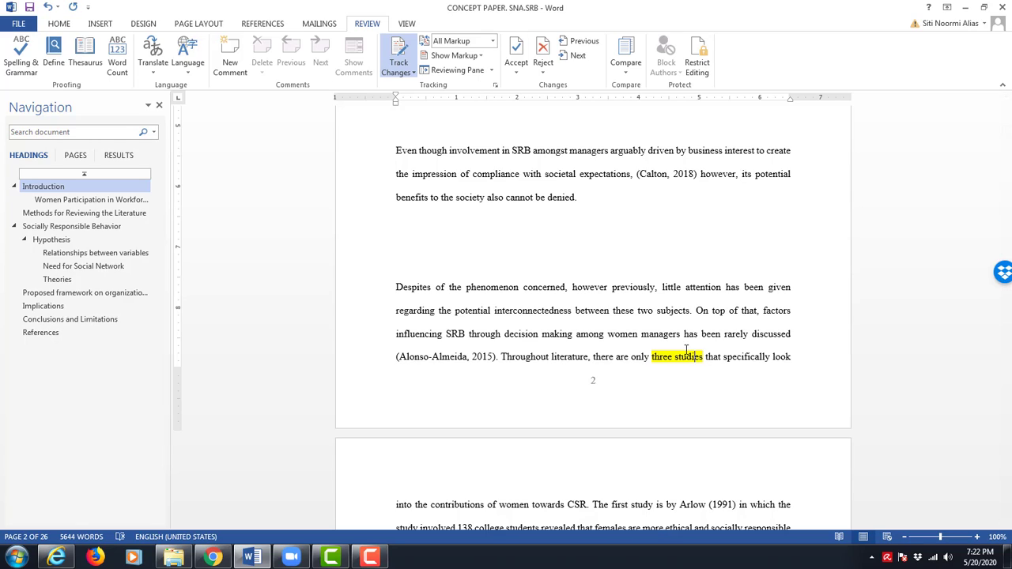
mouse_move(674, 355)
mouse_down()
mouse_move(721, 357)
mouse_move(704, 357)
mouse_up()
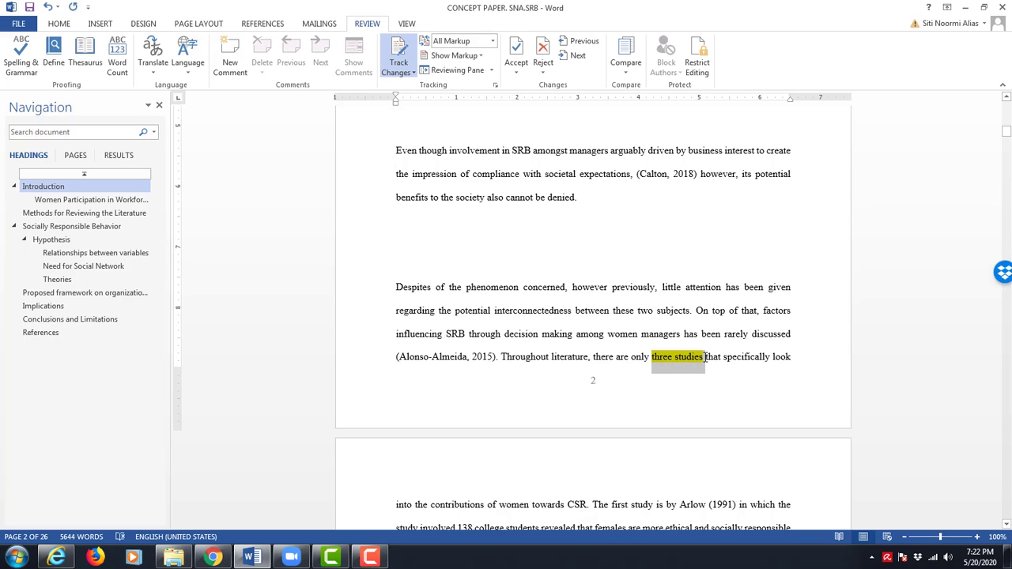
click(229, 55)
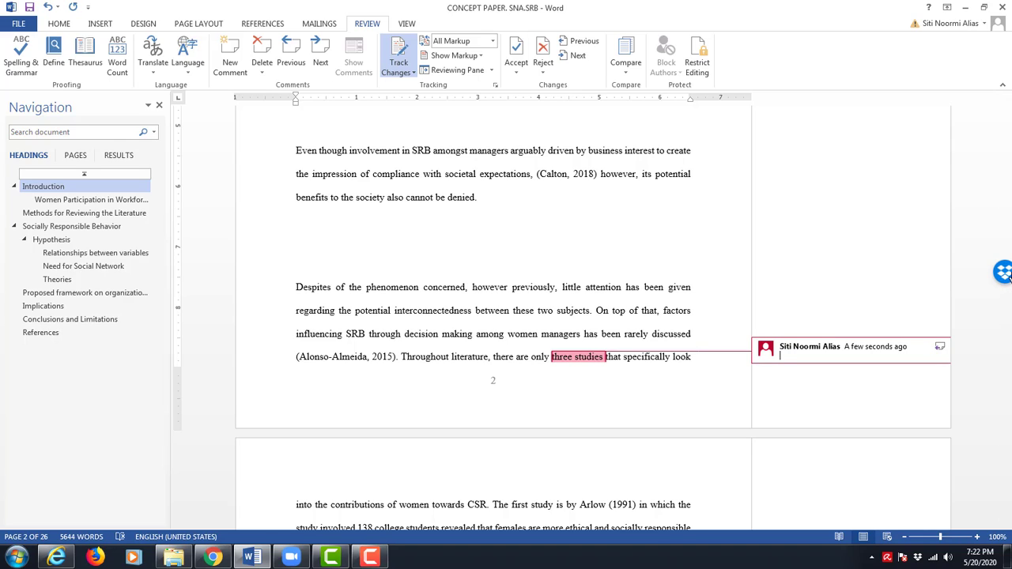
text(Please provie)
key(BackSpace)
key(BackSpace)
text(de details of these three studies)
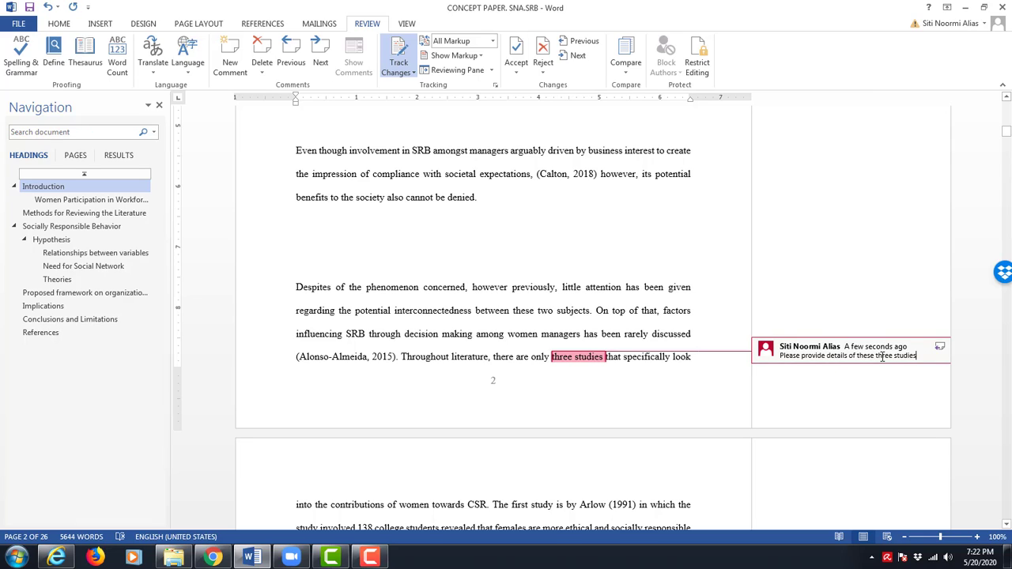
Return to the start of the document and turn off change tracking
scroll(908, 325, up, 4)
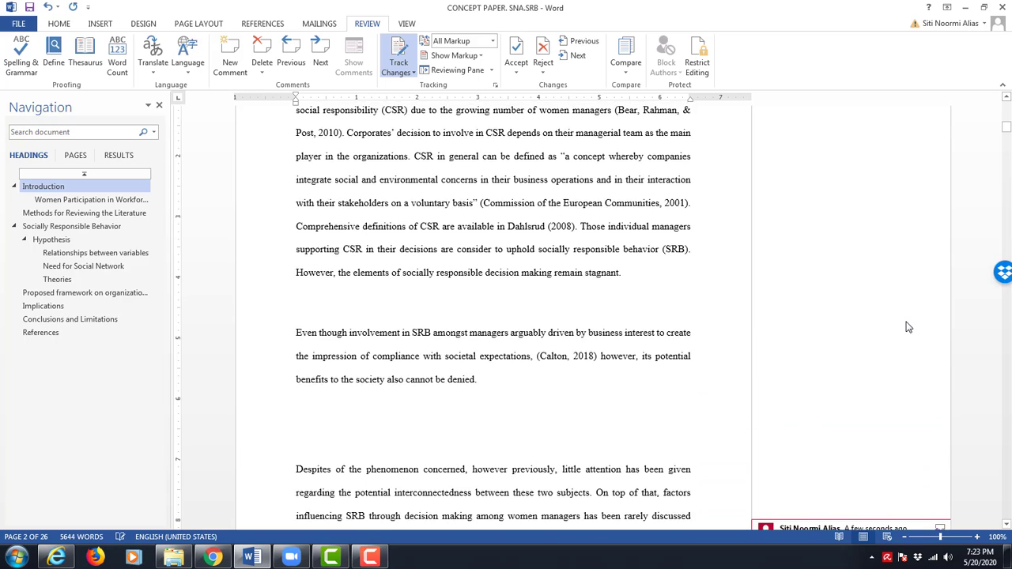
scroll(908, 327, up, 2)
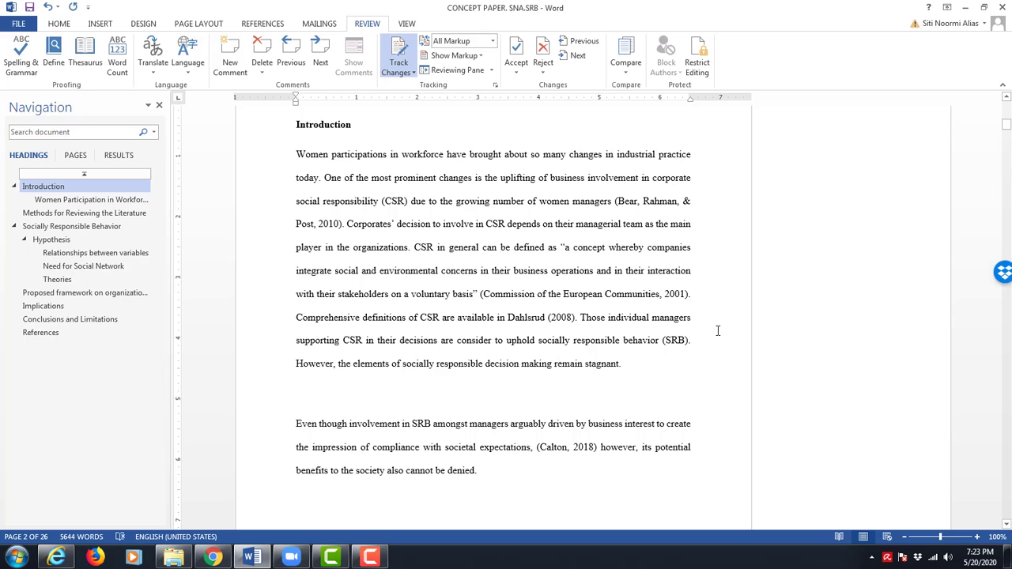
scroll(717, 327, up, 14)
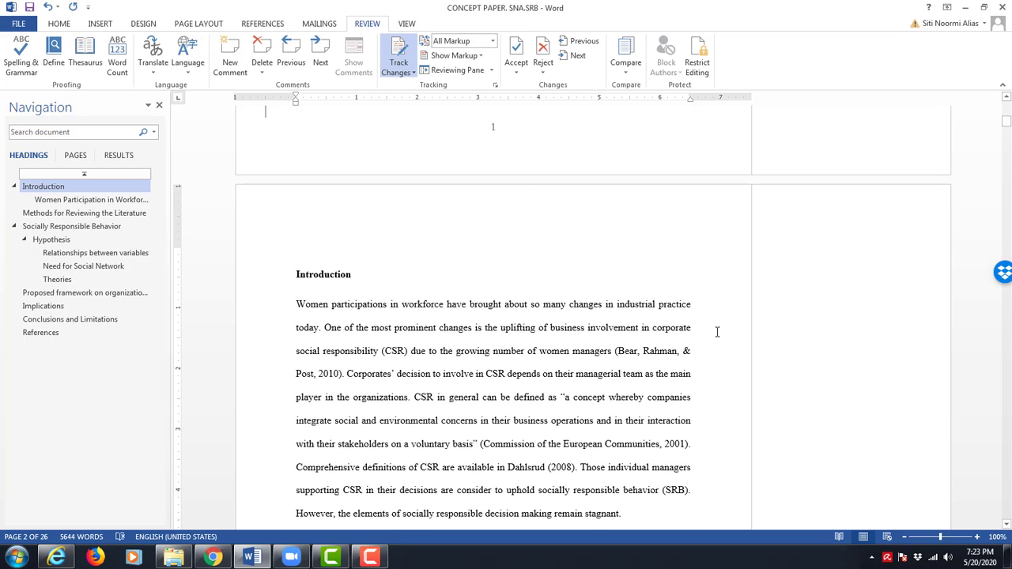
scroll(716, 318, up, 1)
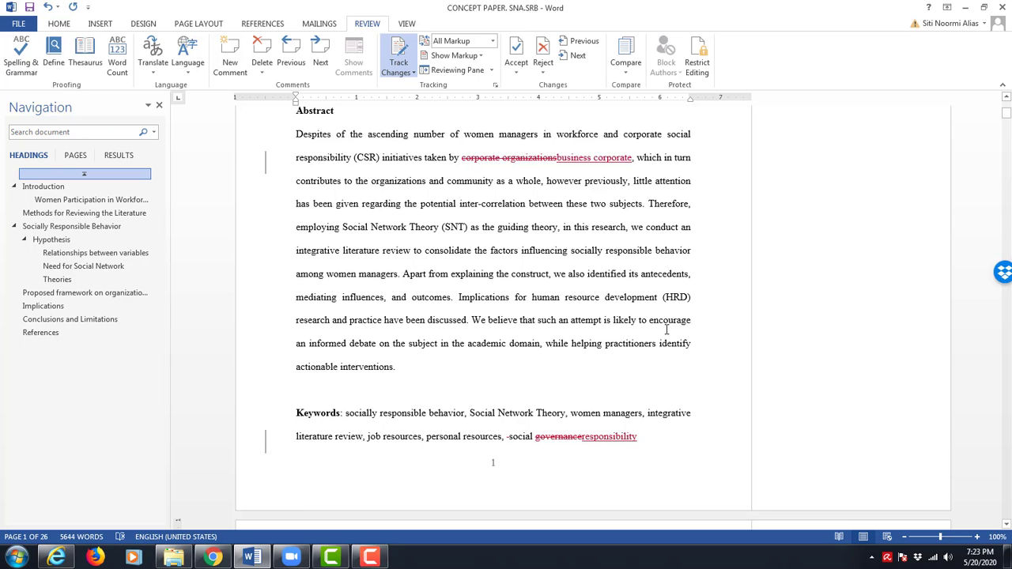
scroll(667, 330, up, 6)
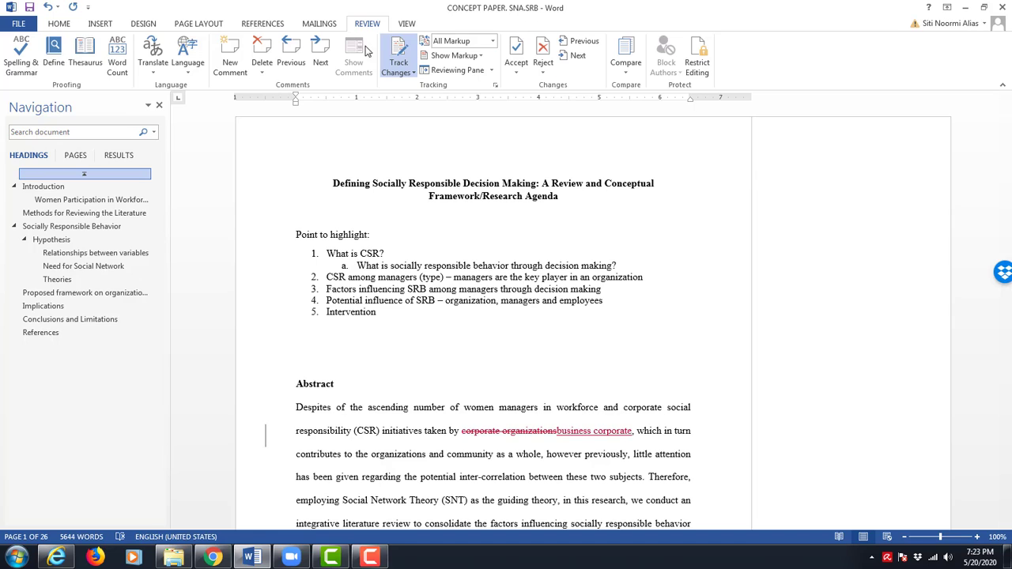
click(58, 29)
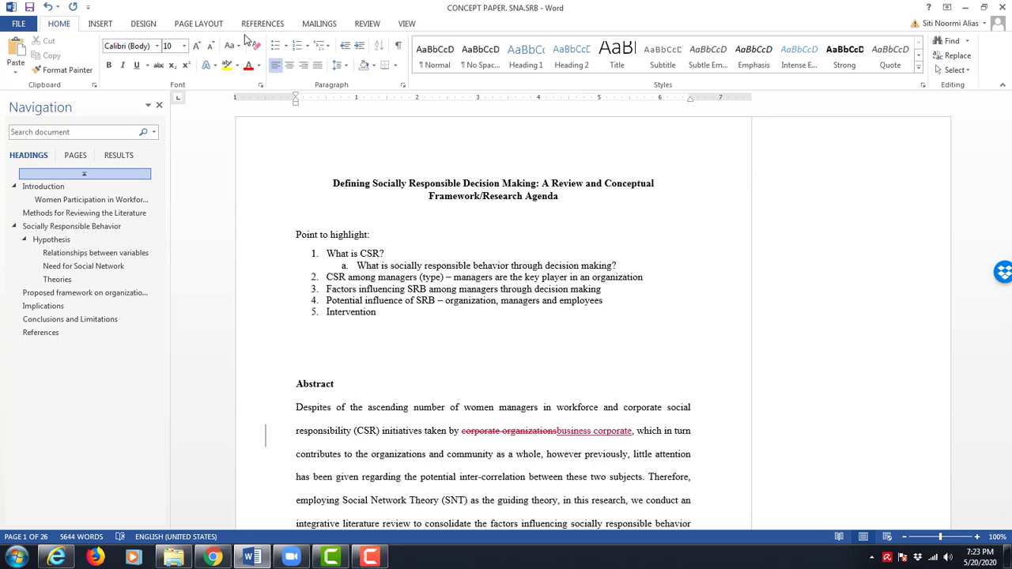
click(368, 24)
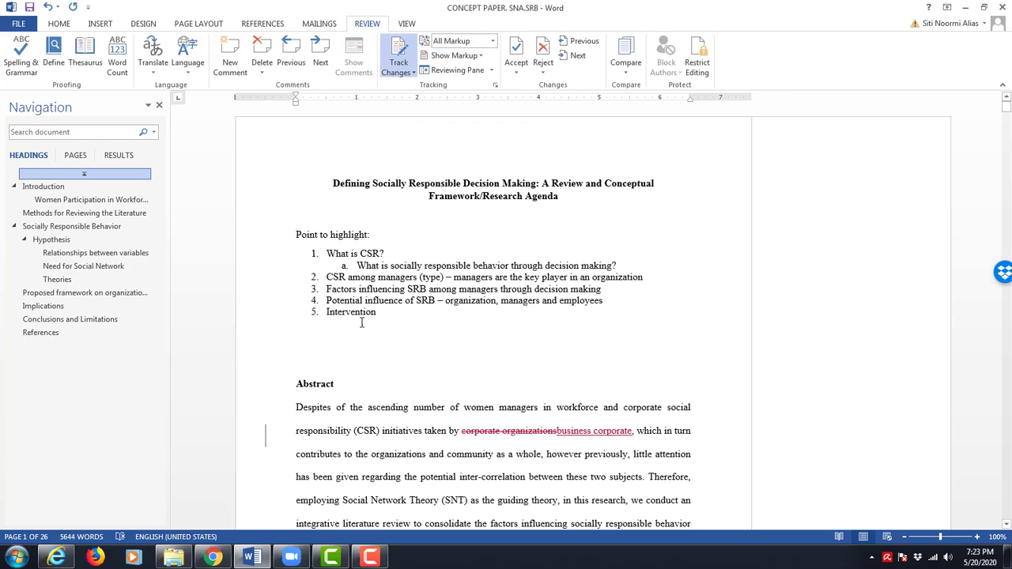
click(401, 50)
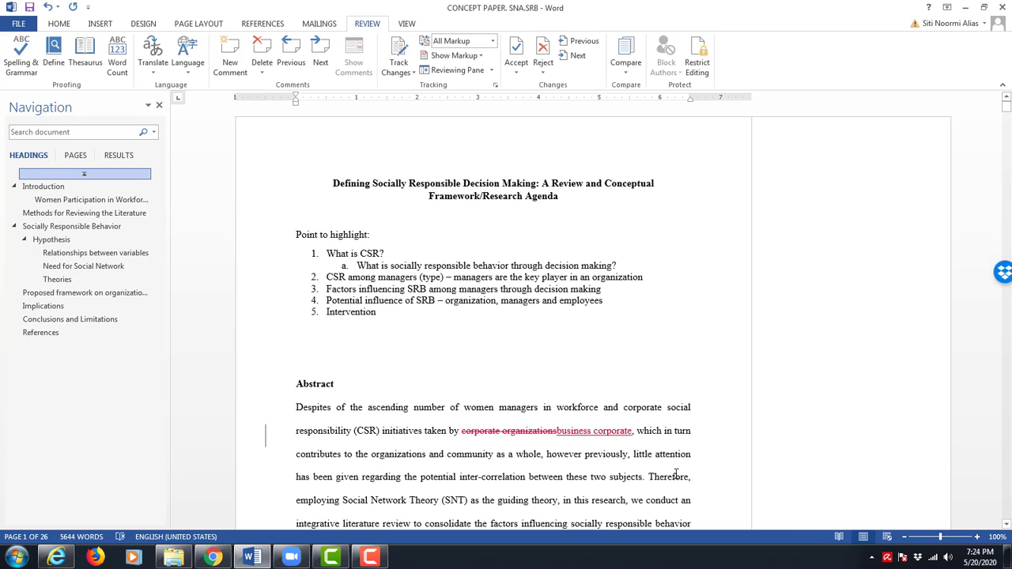
Reject the tracked deletion of "corporate organizations" in the Abstract's first sentence
scroll(612, 365, down, 1)
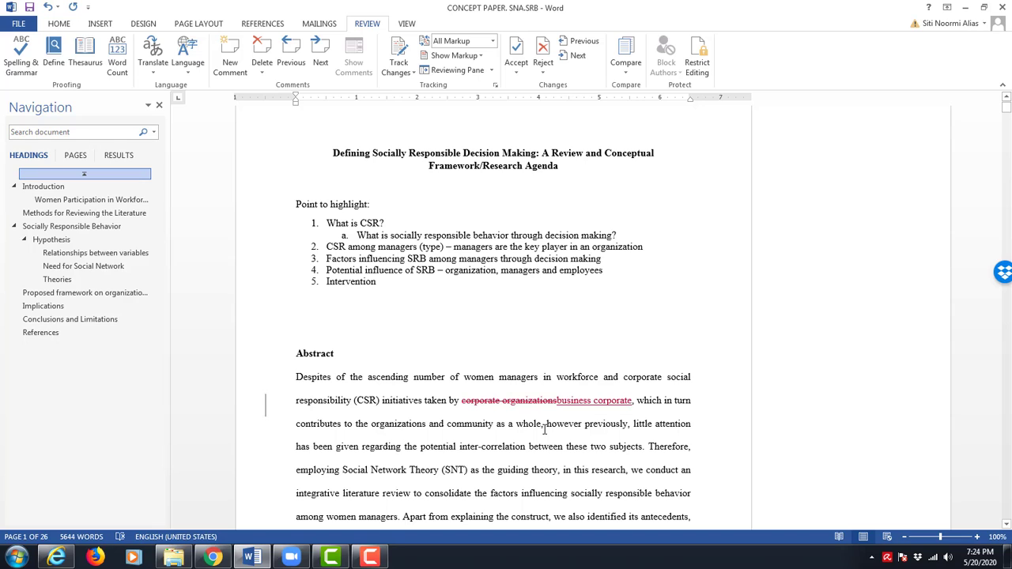
scroll(607, 391, down, 1)
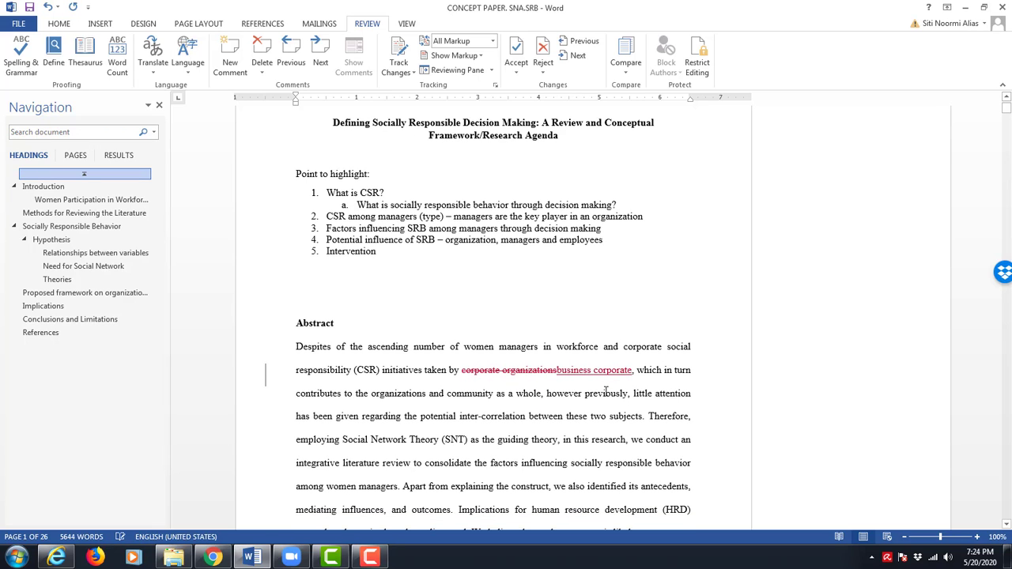
scroll(619, 372, down, 2)
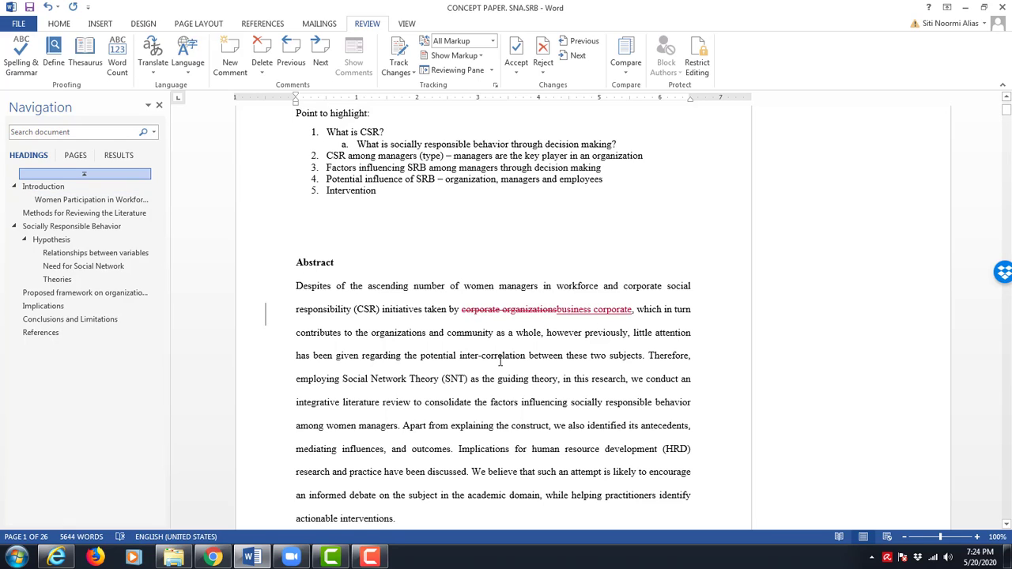
drag(295, 290, 610, 309)
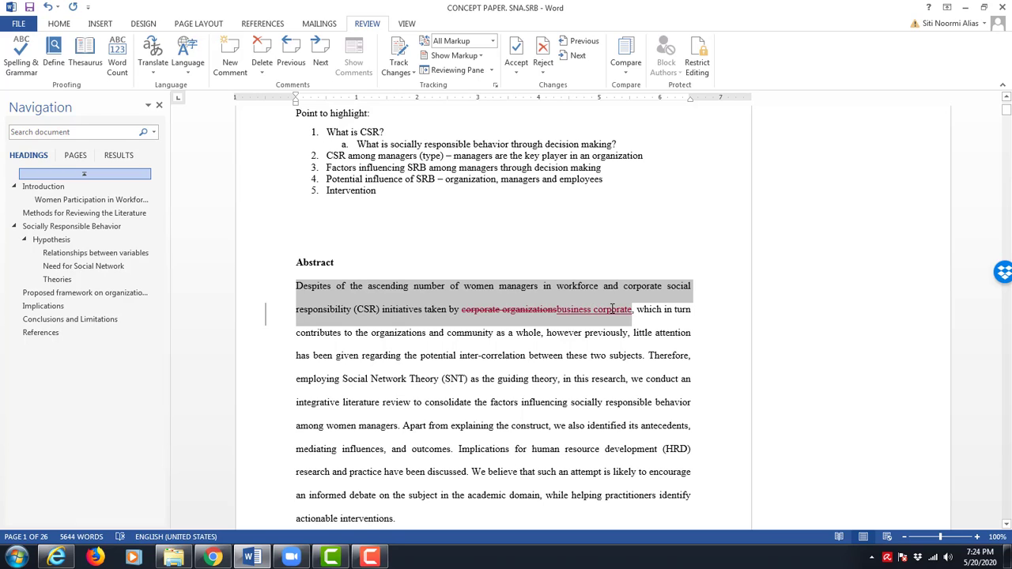
drag(628, 314, 630, 315)
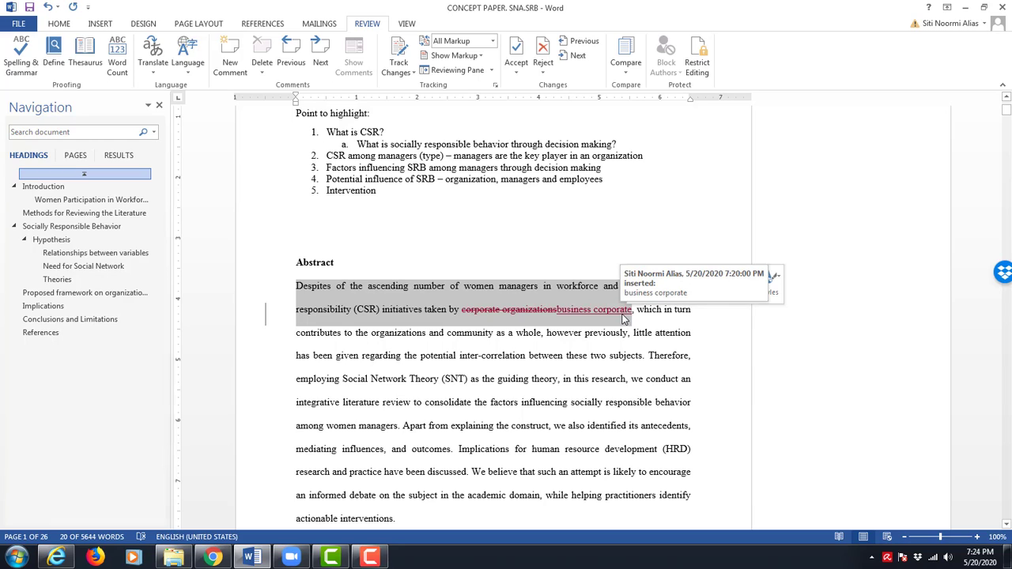
click(549, 335)
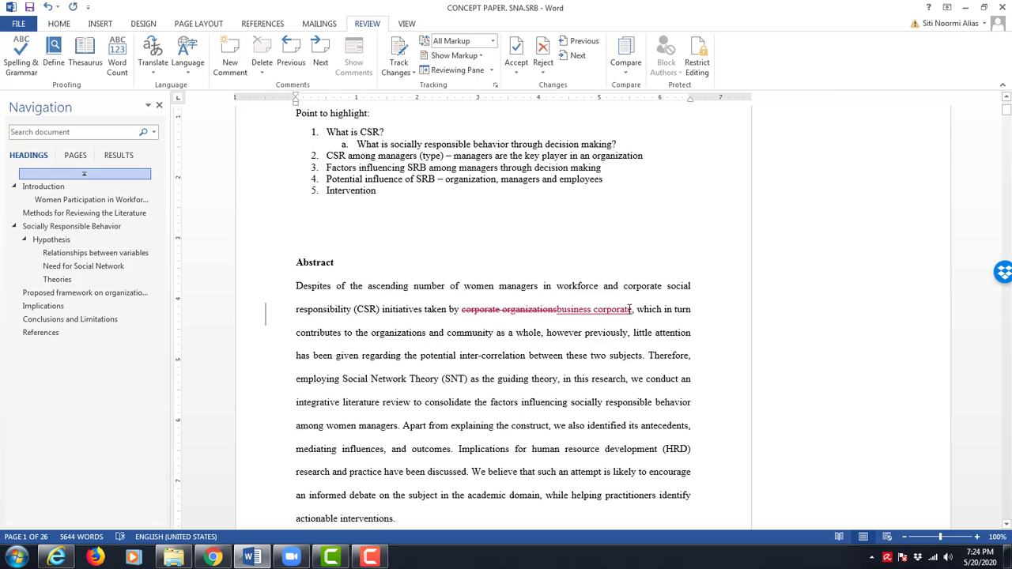
click(629, 309)
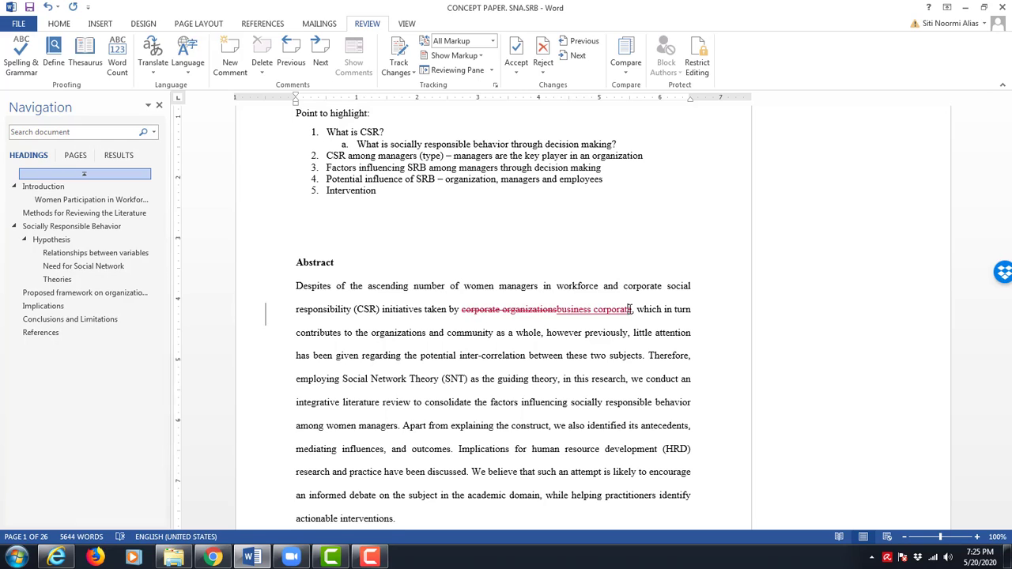
right_click(495, 309)
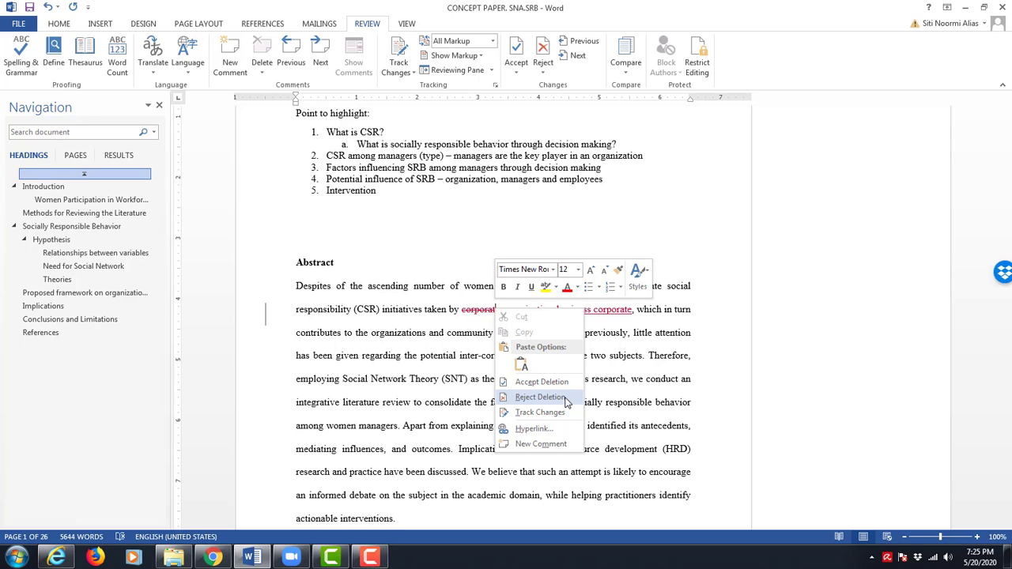
click(535, 404)
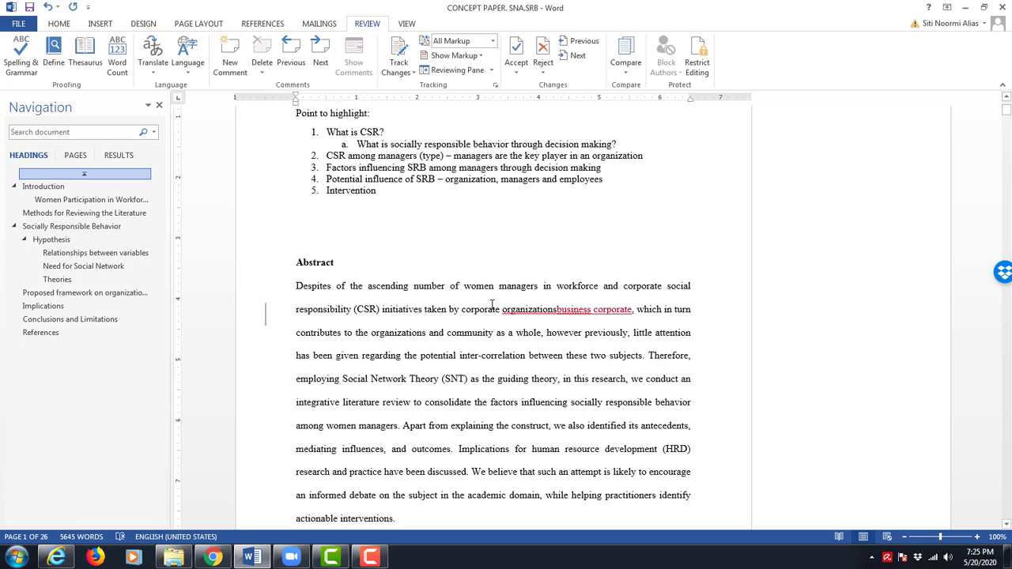
Reject the tracked insertion of "business corporate" in the Abstract's first sentence
drag(464, 310, 599, 310)
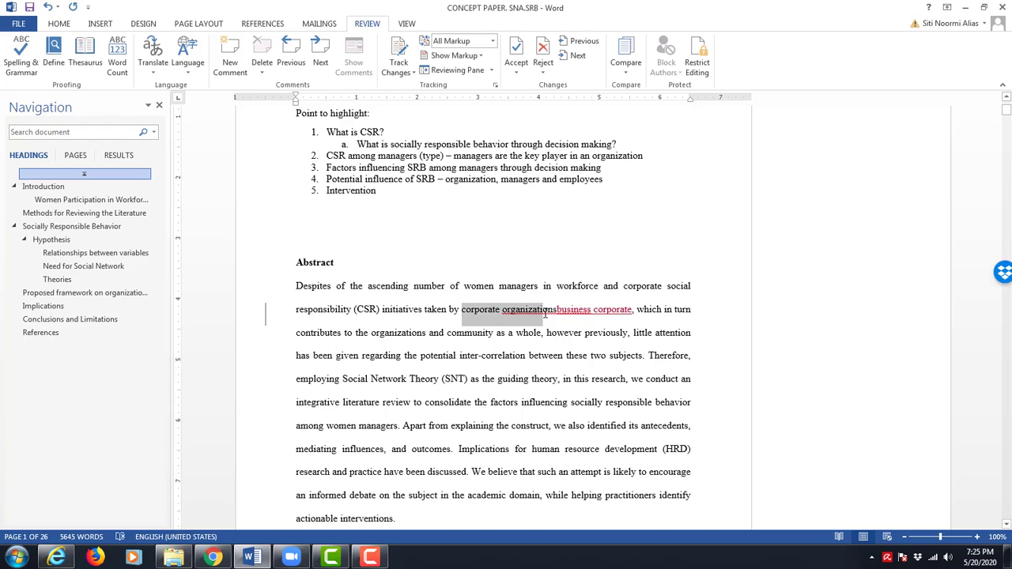
click(600, 310)
right_click(600, 312)
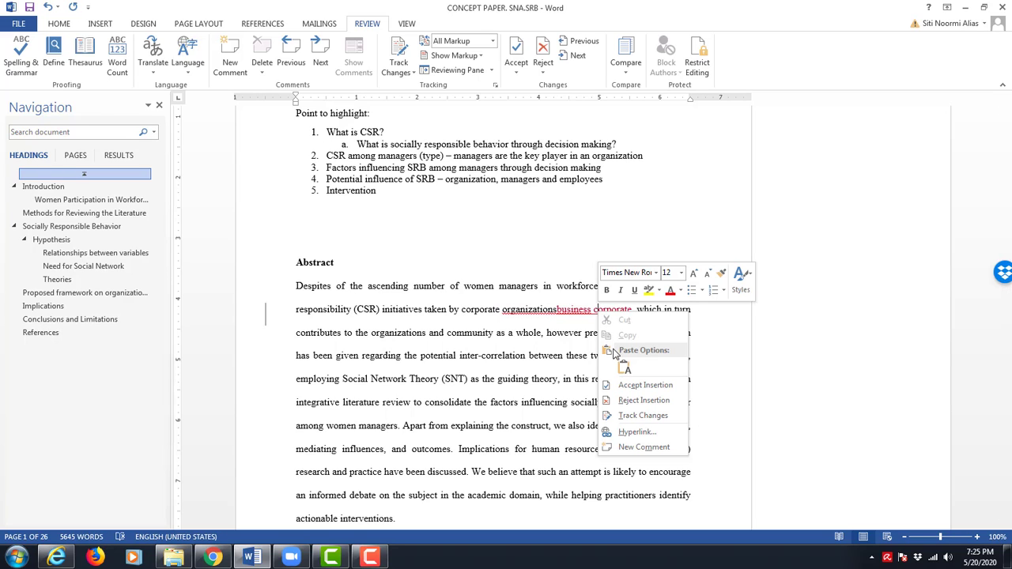
click(642, 400)
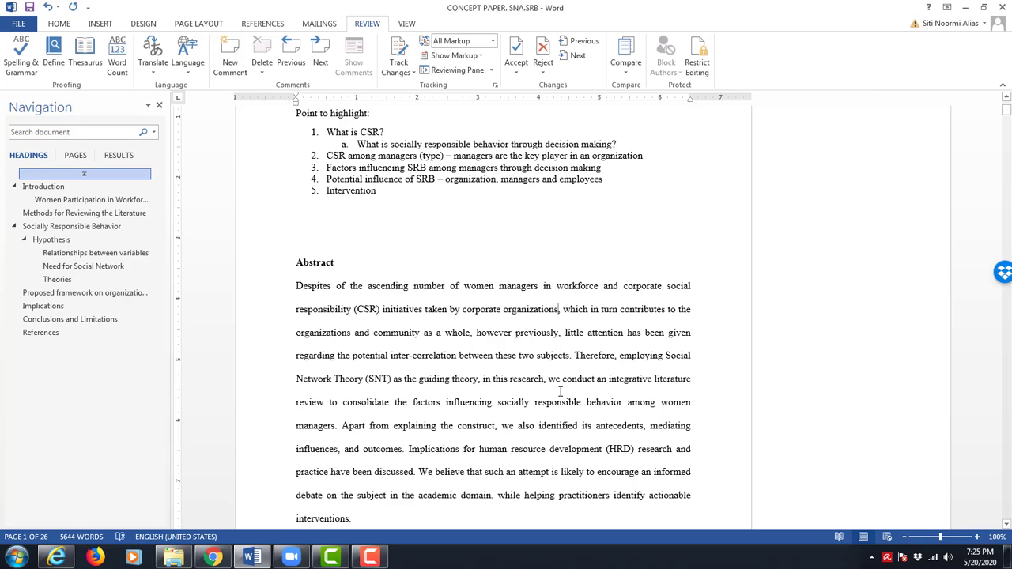
In the Keywords line, accept the tracked replacement of "governance" with "responsibility" and the deletion of the extra space before "social"
scroll(511, 373, down, 3)
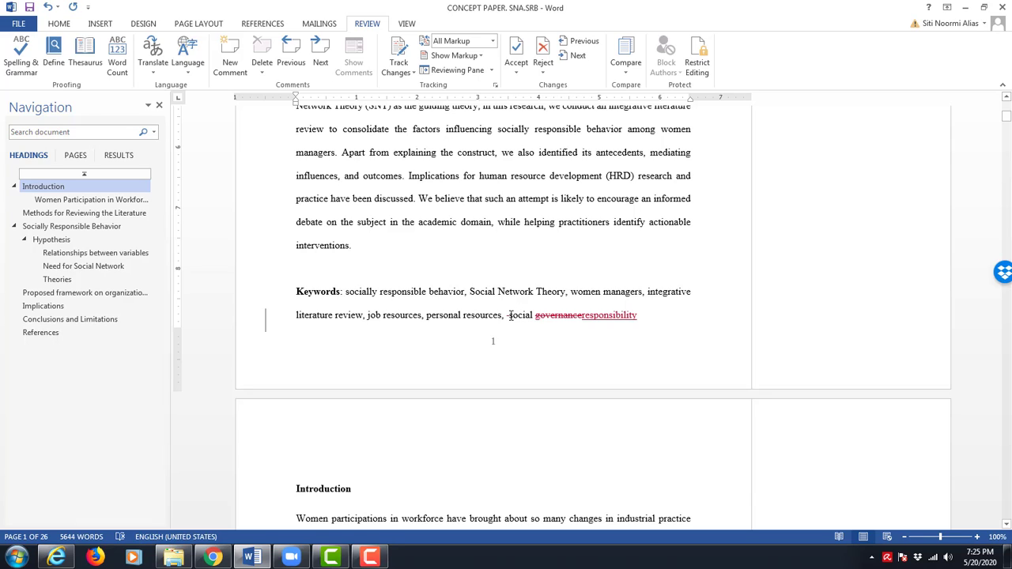
drag(510, 316, 637, 316)
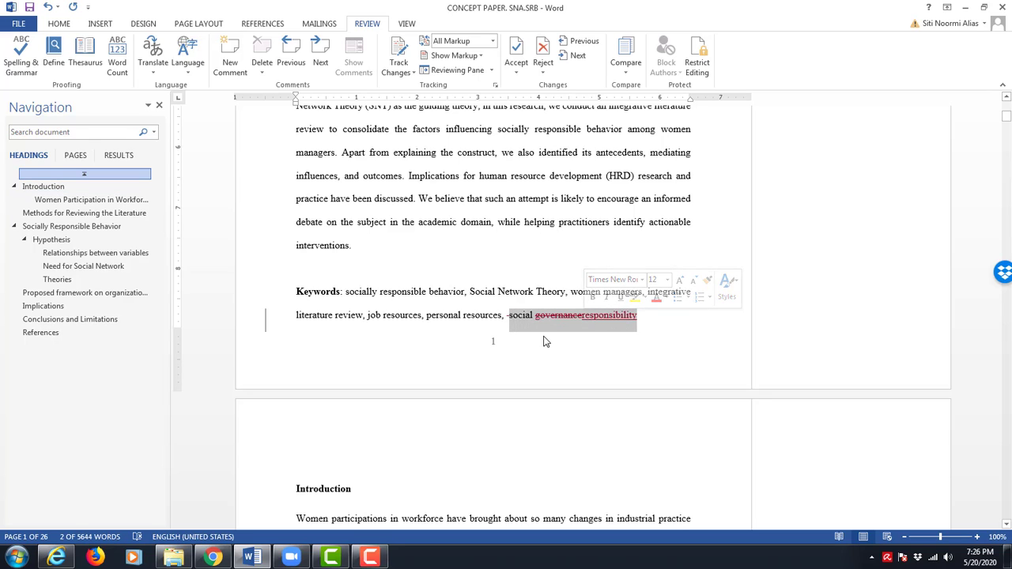
click(628, 321)
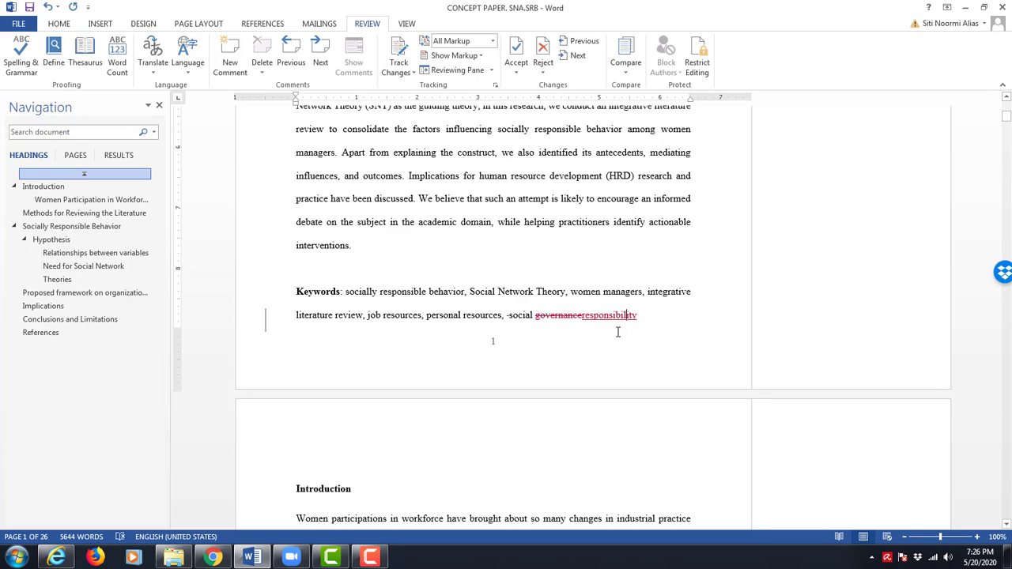
right_click(555, 315)
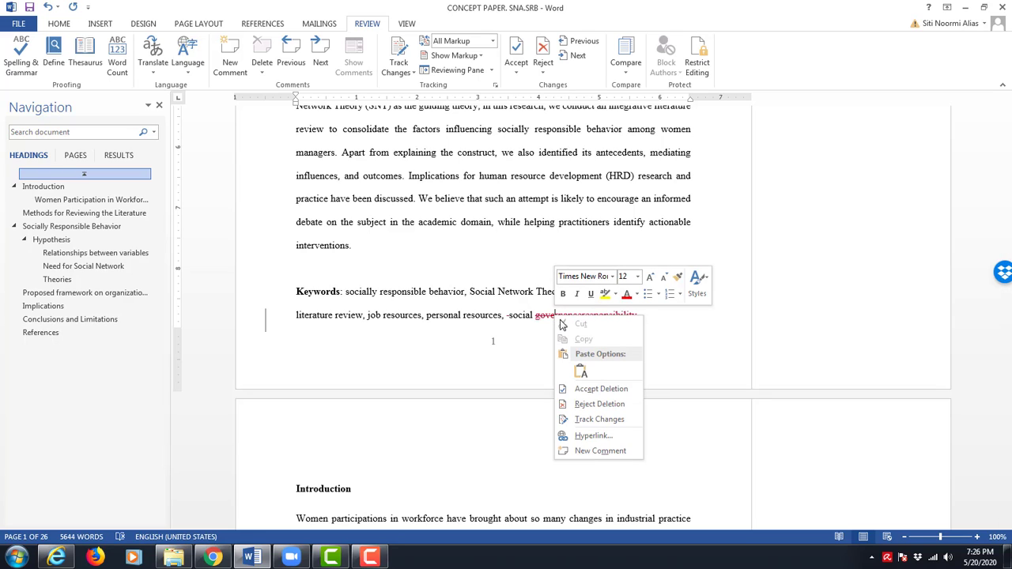
click(602, 390)
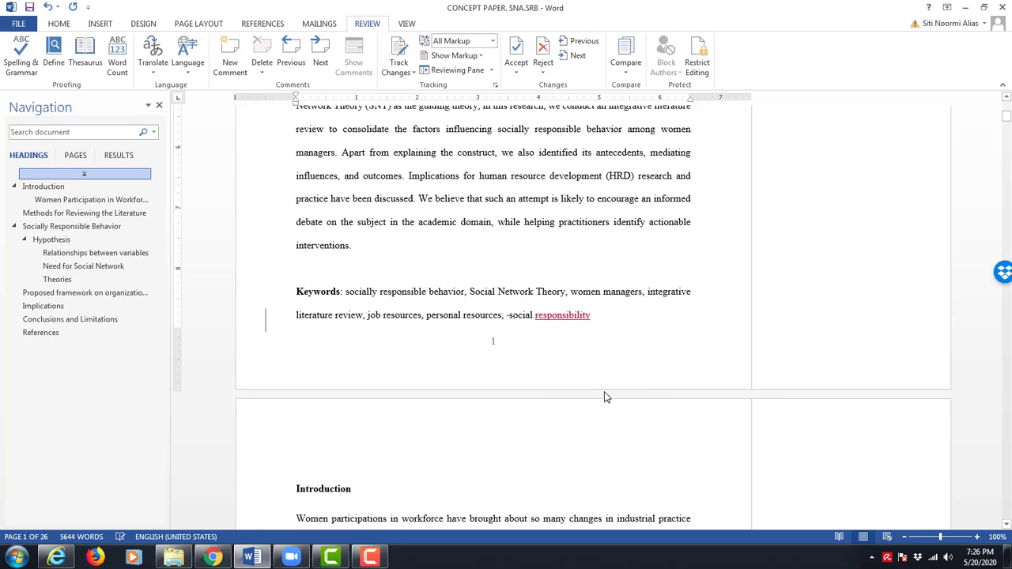
right_click(561, 317)
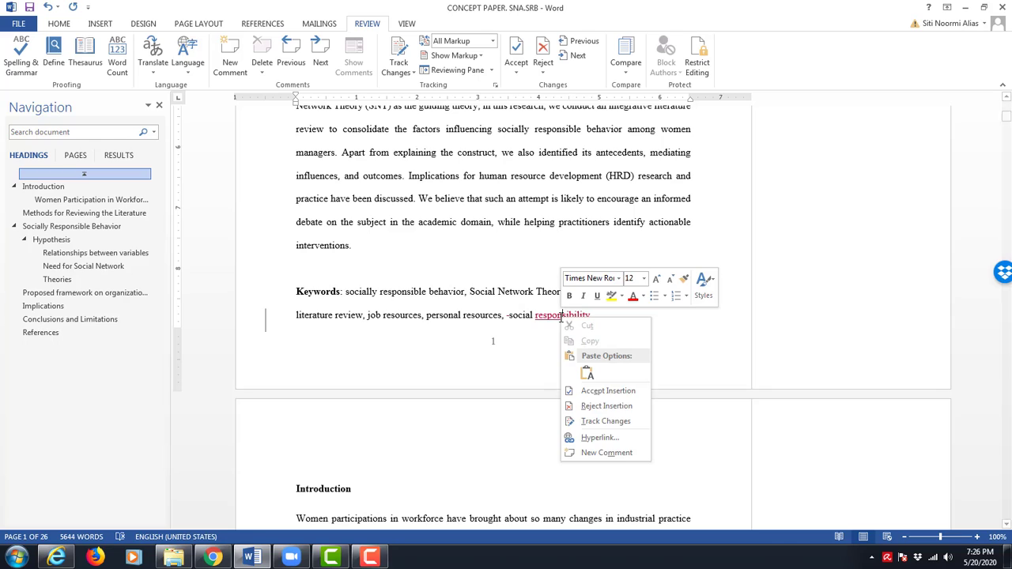
click(607, 392)
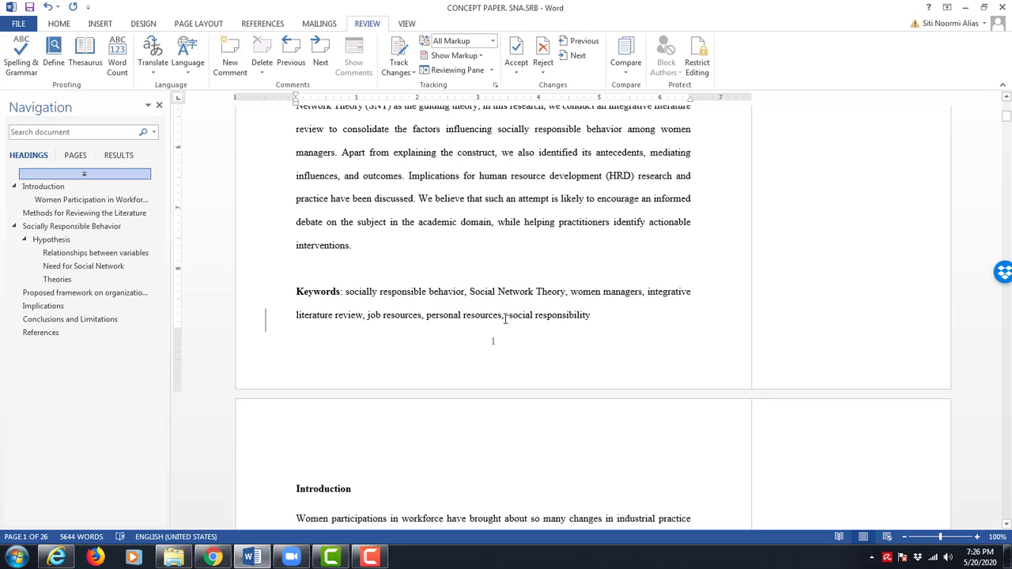
right_click(506, 320)
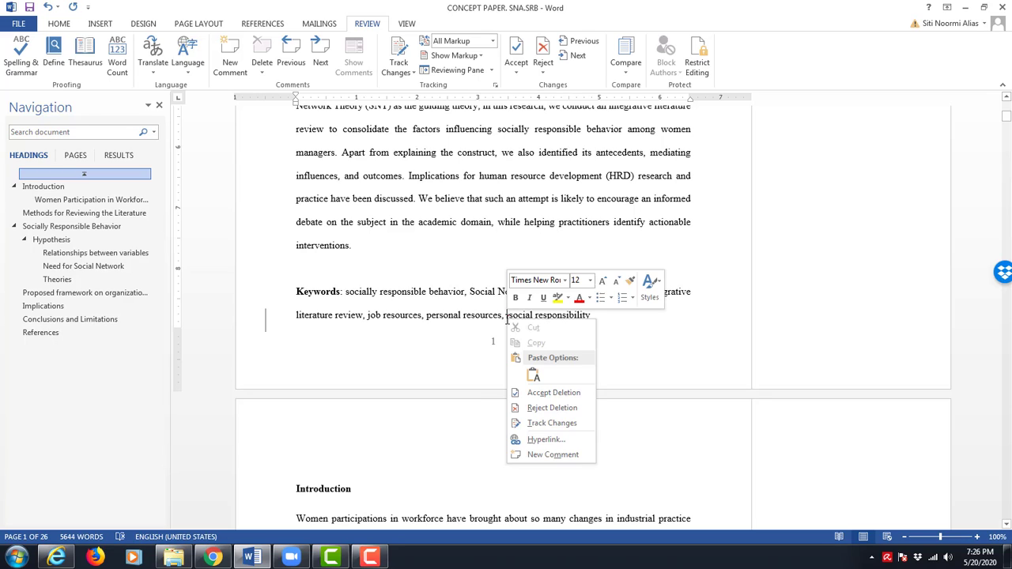
click(565, 394)
Examine the comment on "three studies" in the Introduction and the sentences describing those three studies on the following page
scroll(566, 395, down, 1)
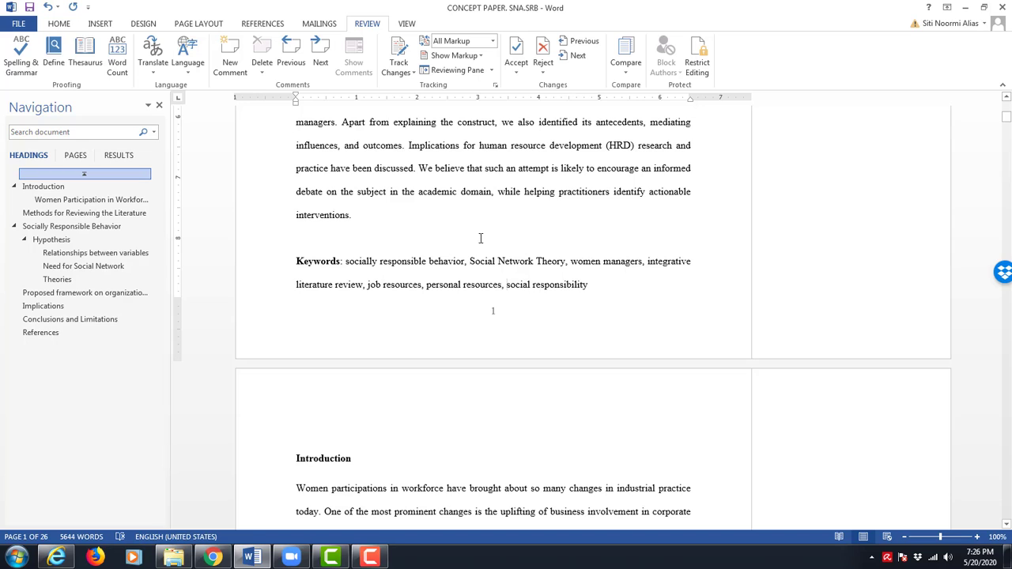
scroll(842, 207, down, 5)
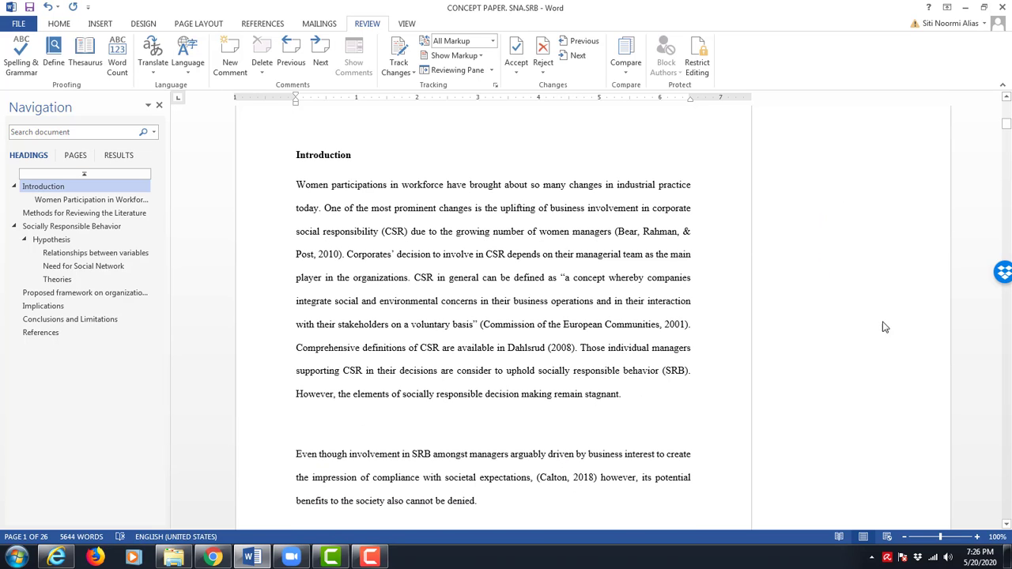
scroll(850, 237, down, 5)
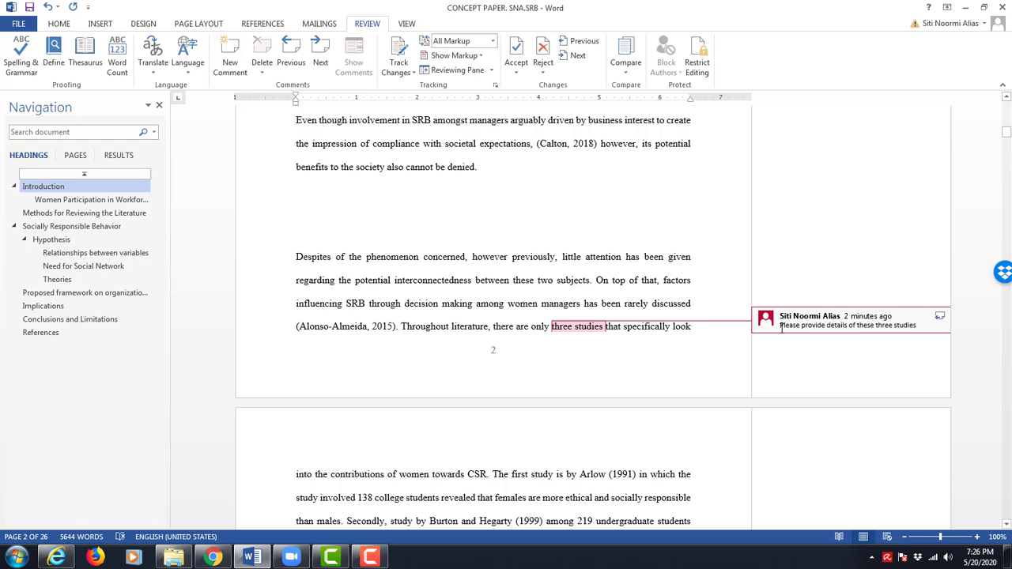
drag(782, 326, 972, 333)
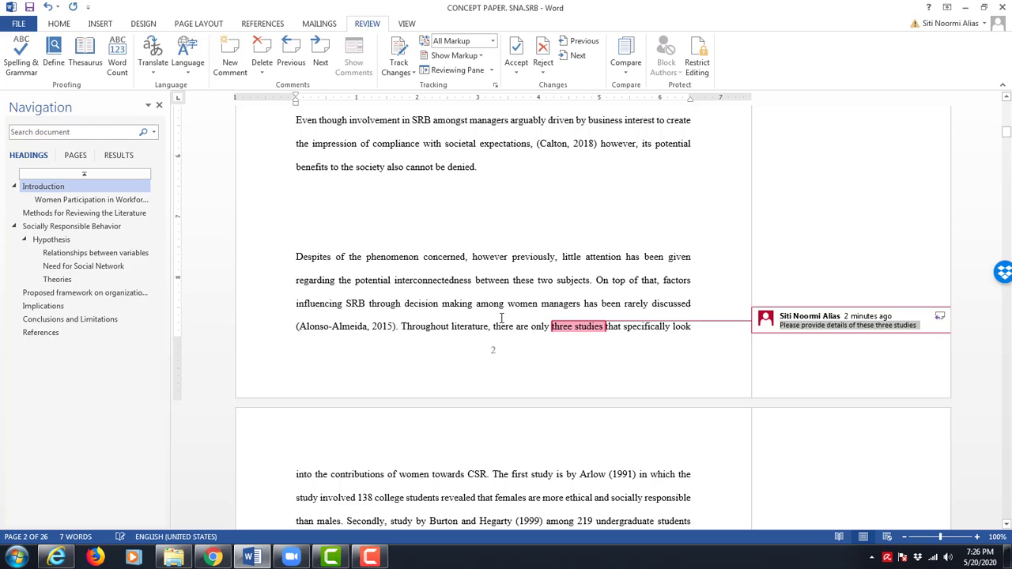
drag(403, 326, 654, 319)
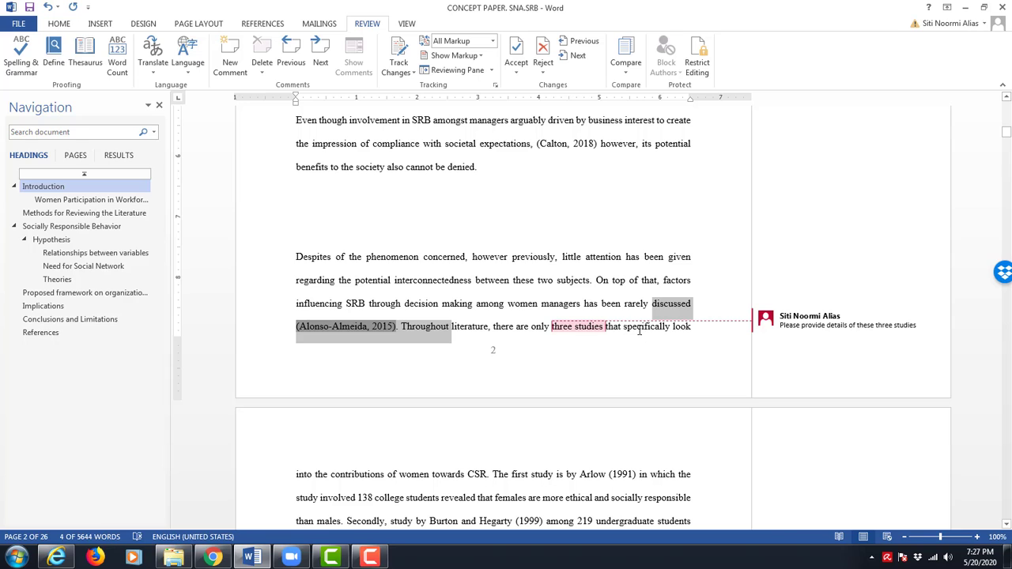
scroll(648, 332, down, 2)
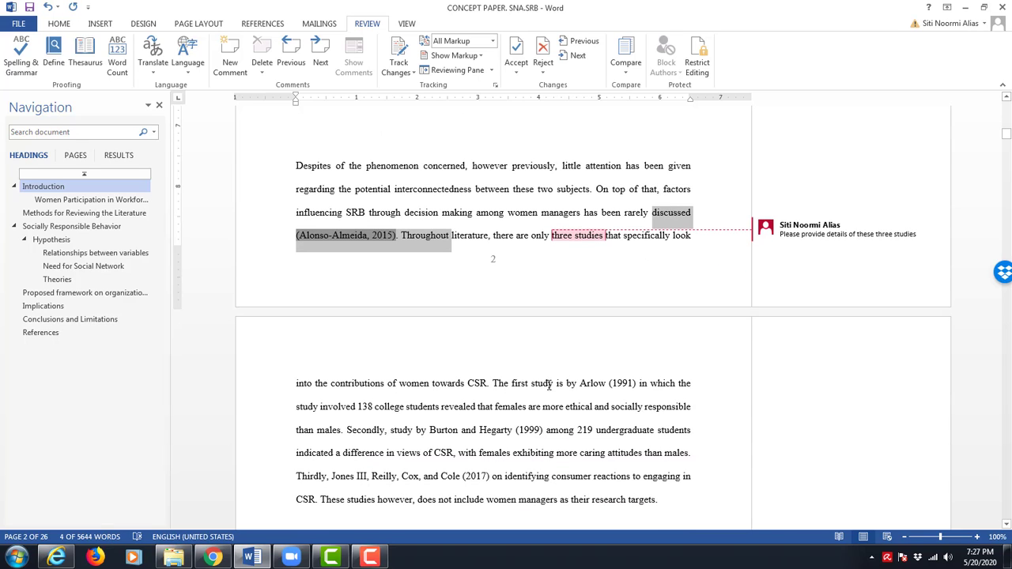
drag(496, 381, 663, 493)
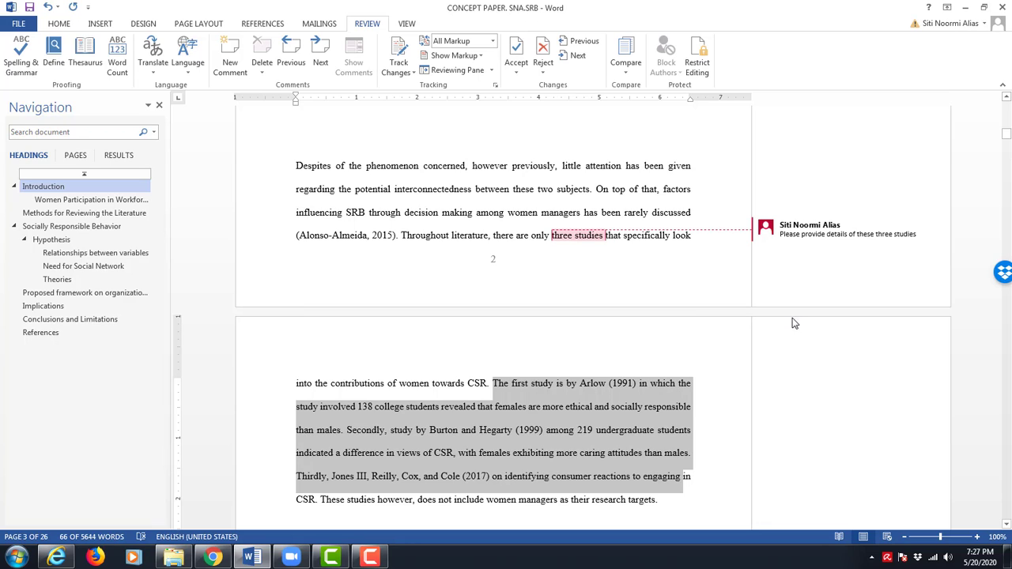
Delete the comment attached to "three studies" in the Introduction
click(805, 237)
scroll(790, 261, up, 1)
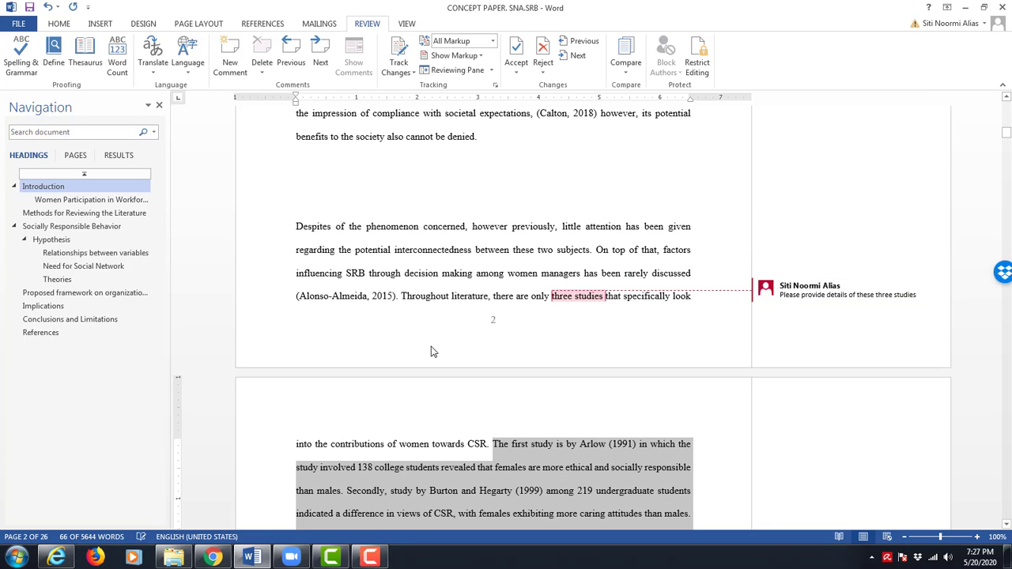
right_click(814, 289)
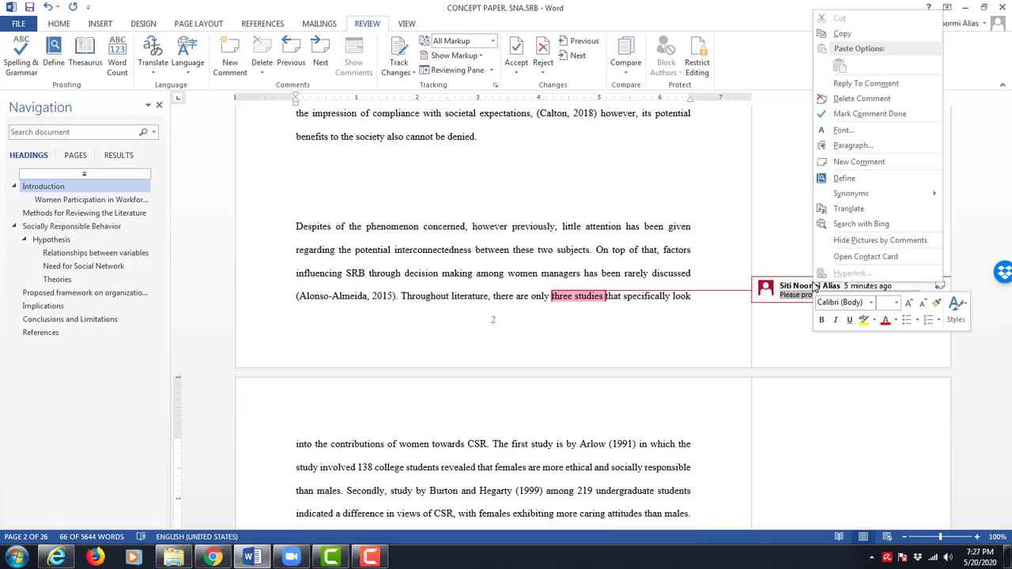
click(854, 98)
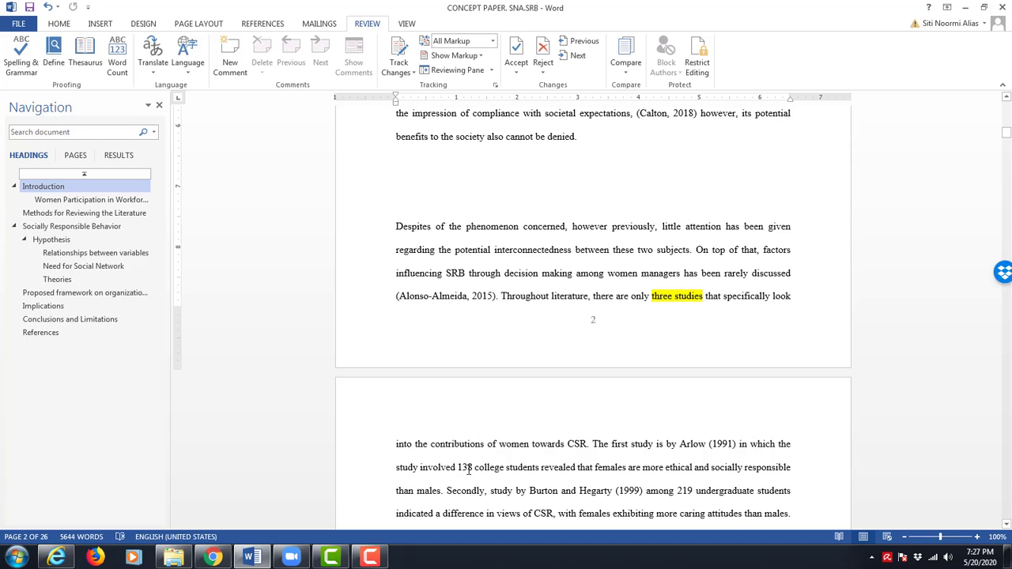
click(369, 558)
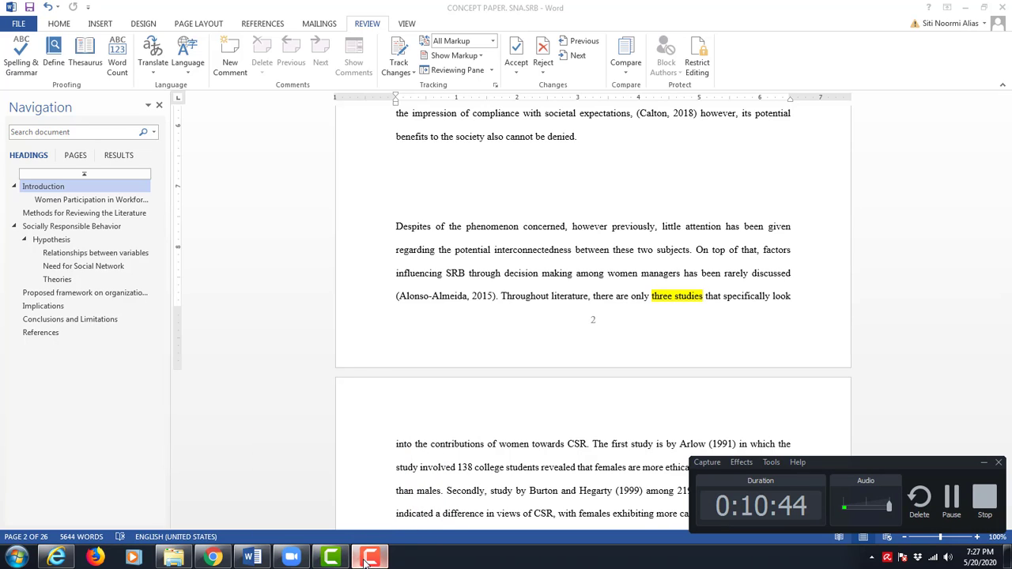